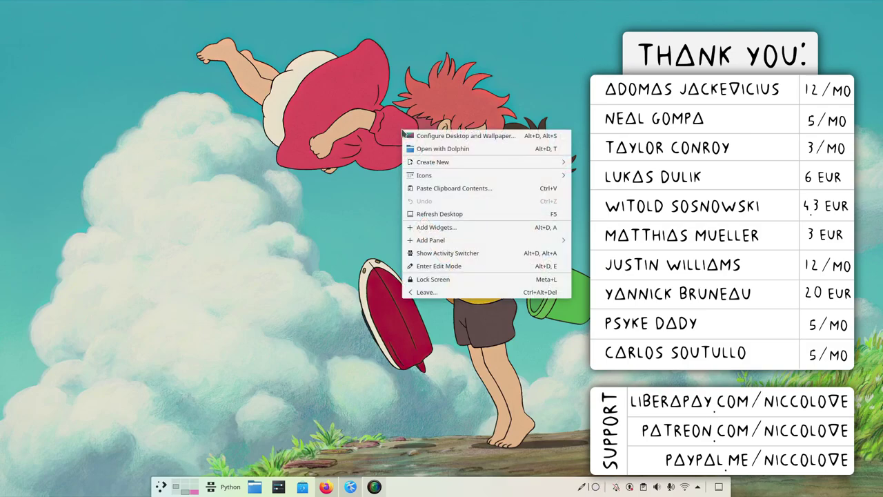
- Search the widget list for 'event' and drag Event Calendar onto the panel
left_click(437, 227)
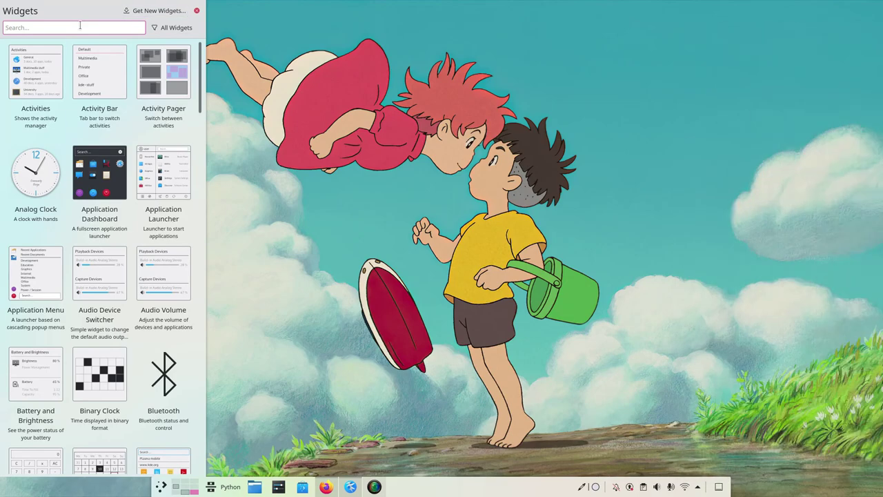
type("evnt")
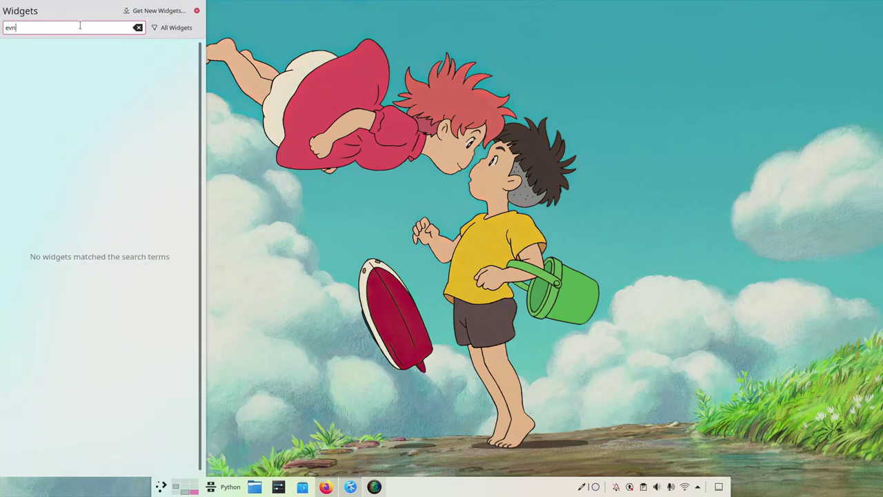
key("BackSpace")
type("ent")
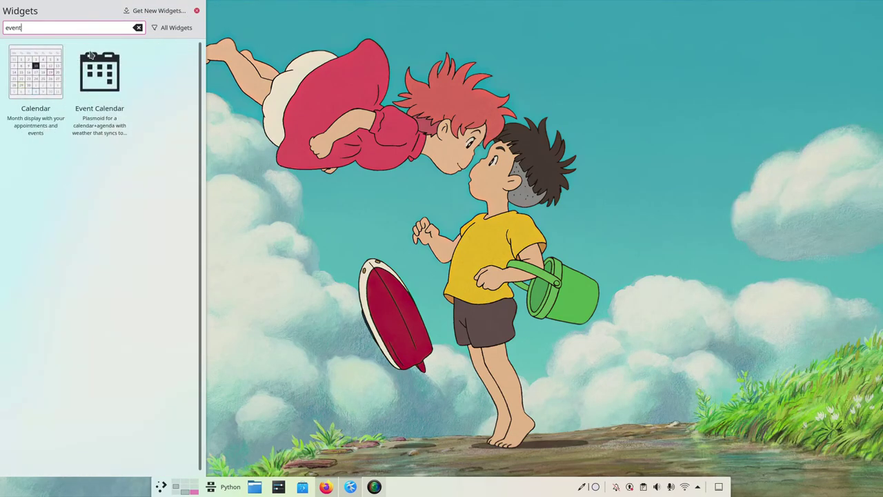
left_click_drag(112, 112, 709, 485)
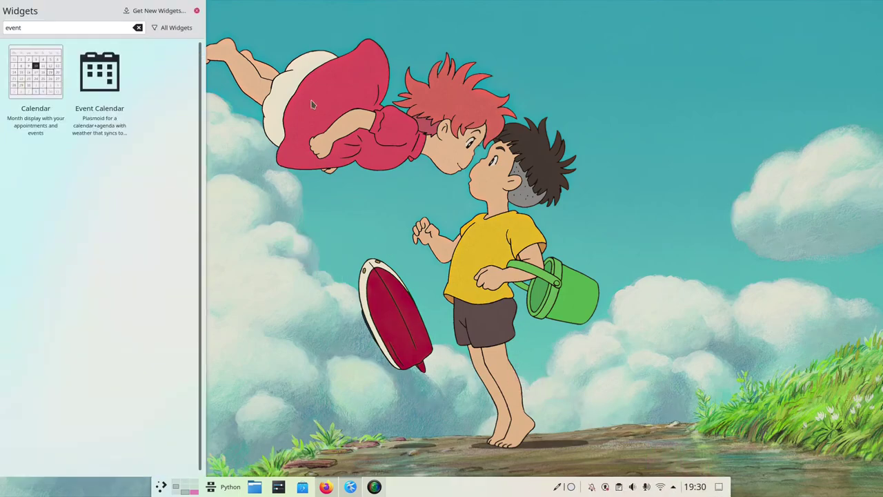
left_click(197, 11)
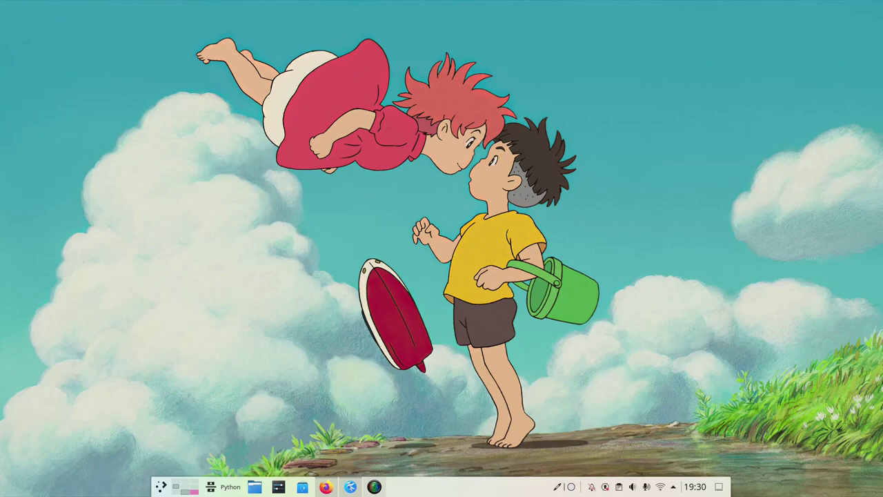
- Enter panel edit mode and open the Event Calendar widget's settings
right_click(686, 486)
left_click(503, 470)
mouse_move(690, 488)
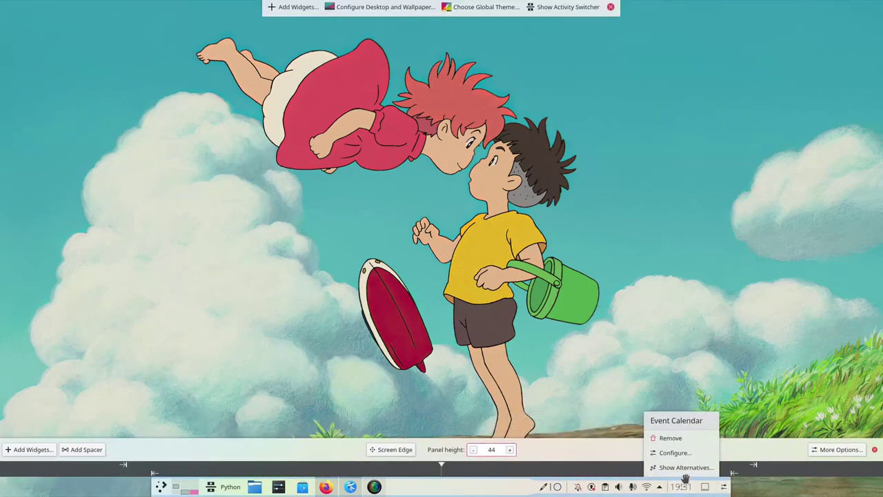
left_click(683, 461)
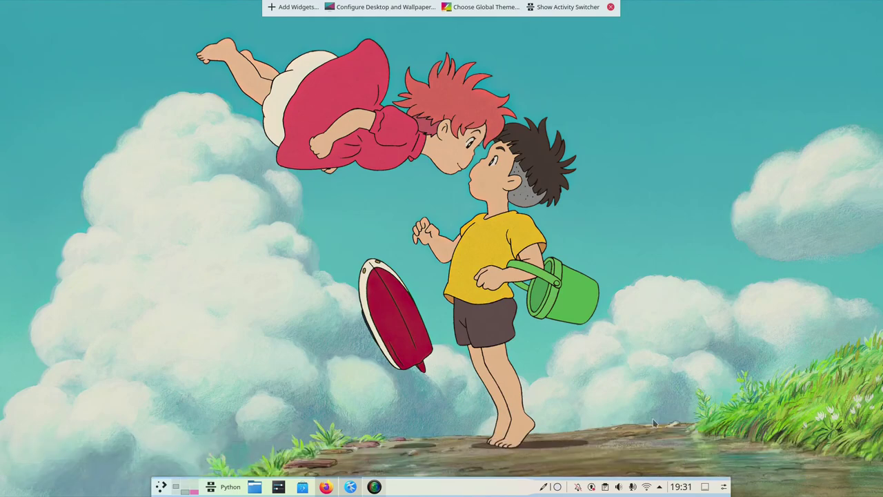
- Exit panel editing and move the settings window to the left edge
left_click(611, 8)
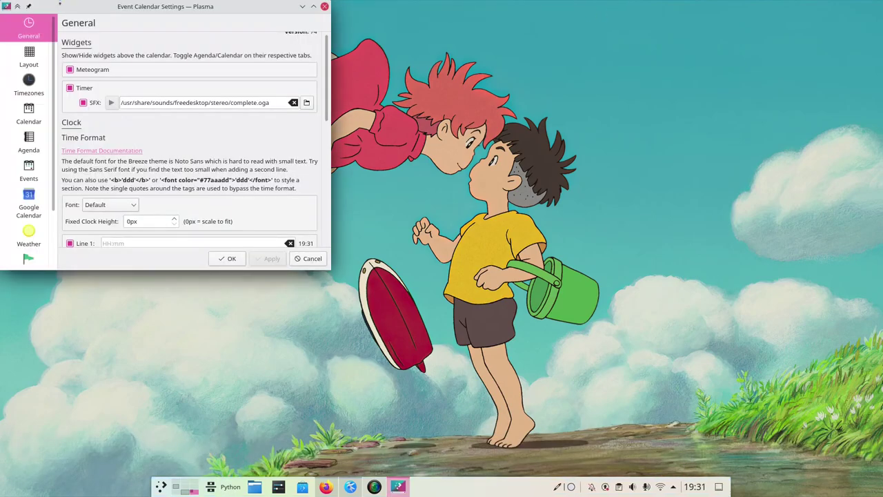
left_click_drag(88, 7, 256, 35)
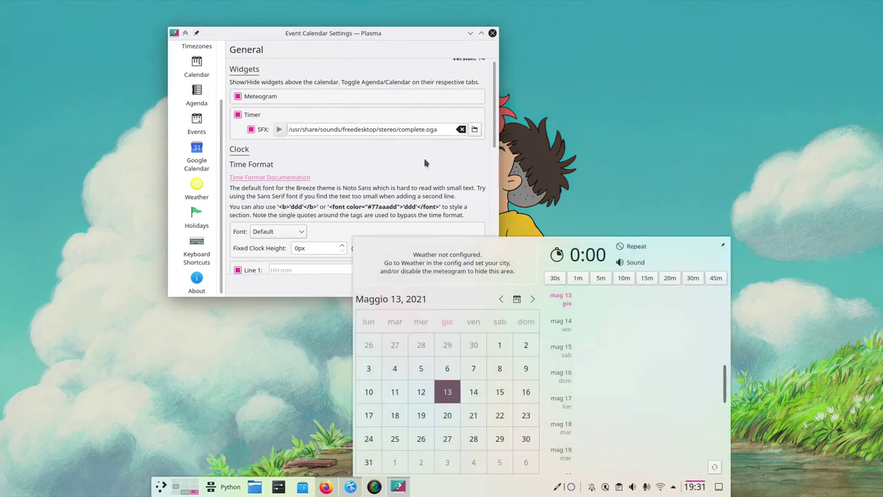
left_click_drag(423, 157, 265, 167)
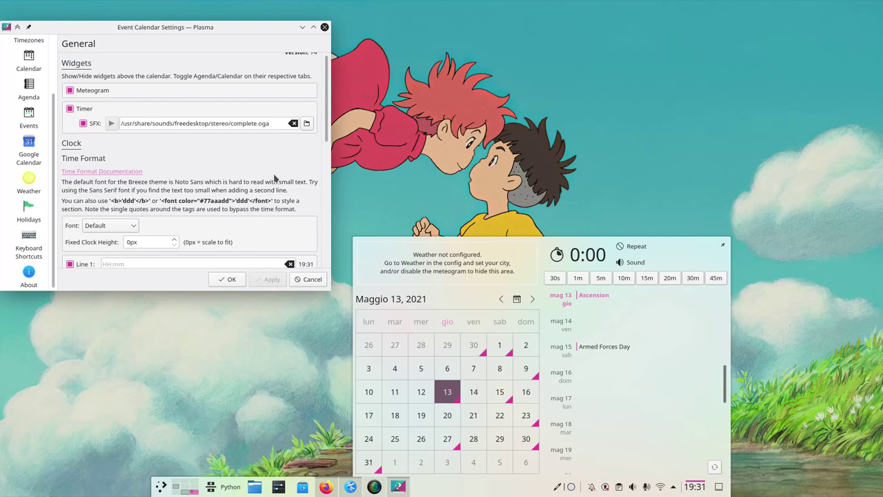
- Start a 30-second timer from the calendar popup, then close the popup
left_click(661, 487)
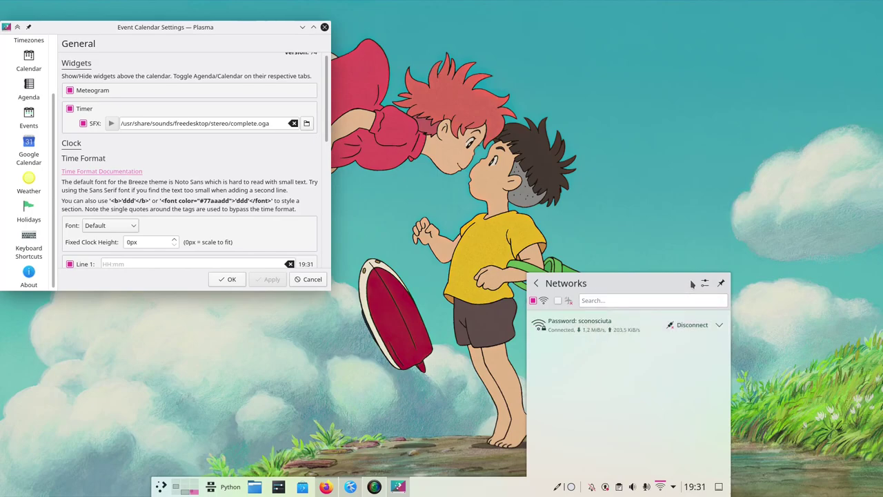
left_click(698, 491)
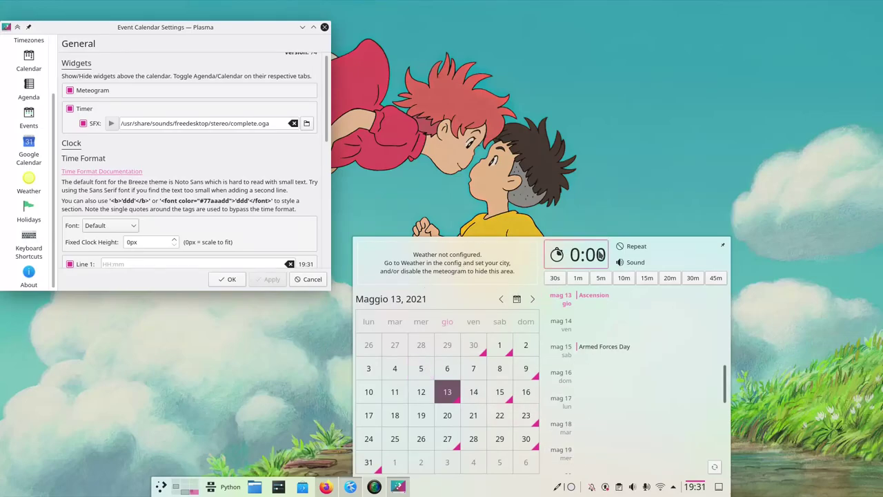
scroll(588, 329, "up", 2)
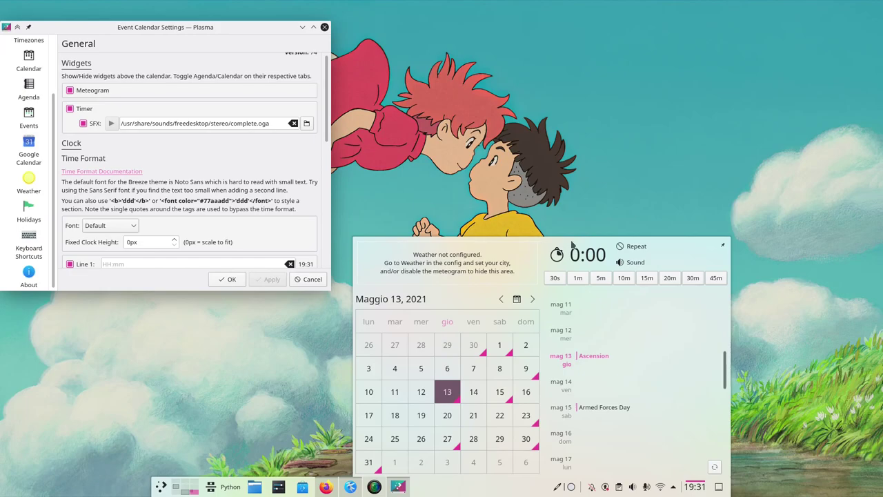
left_click(556, 278)
left_click(697, 487)
- Move and enlarge the settings window to reveal the General clock options
left_click_drag(191, 32, 387, 64)
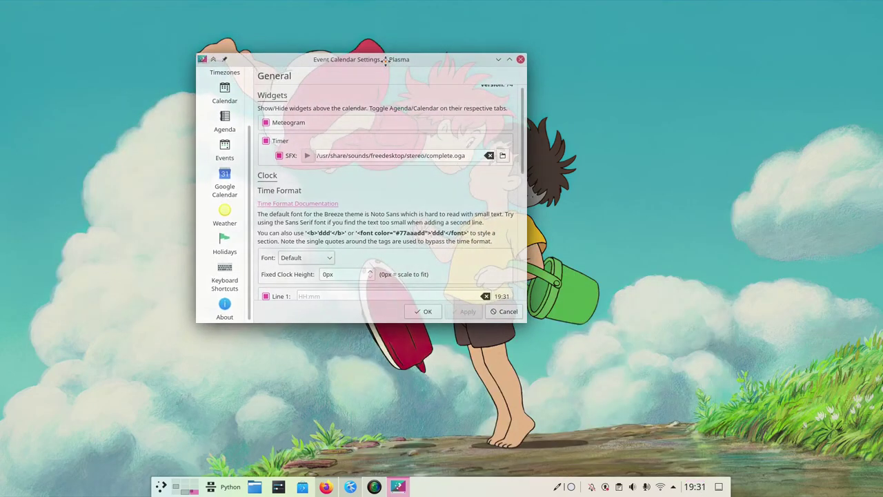
left_click_drag(591, 347, 846, 447)
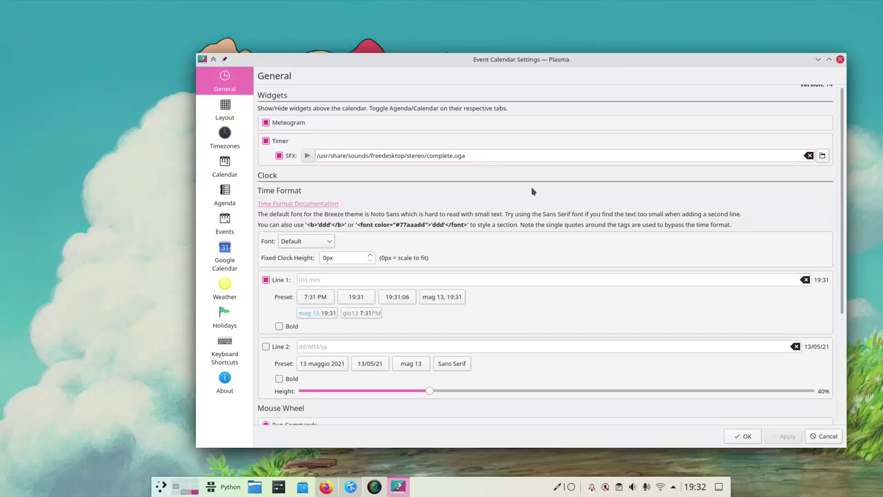
scroll(532, 191, "down", 1)
scroll(532, 191, "down", 1)
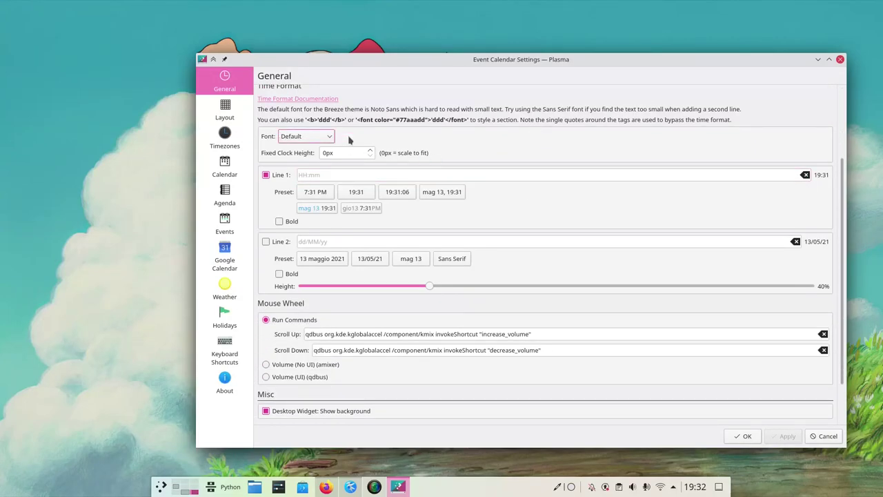
scroll(511, 154, "down", 1)
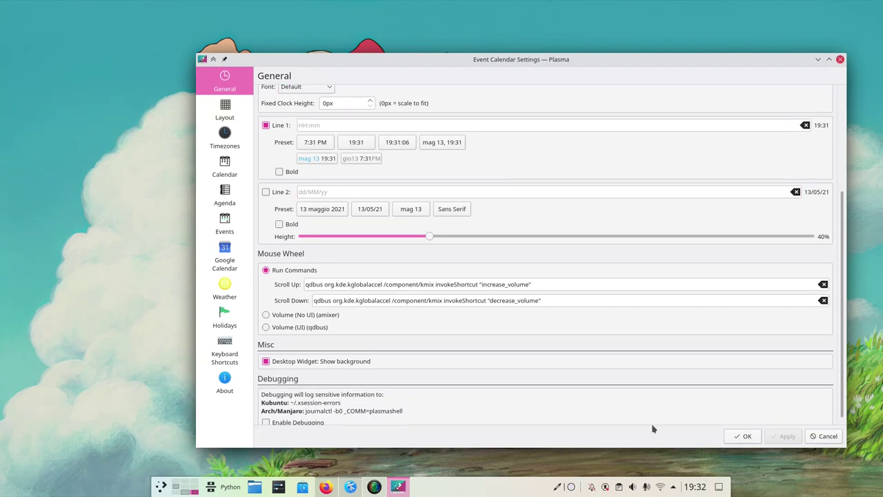
scroll(539, 256, "up", 2)
- Use the weekday 12-hour preset for Line 1 and add a bold 32%-height full-date Line 2
left_click(282, 207)
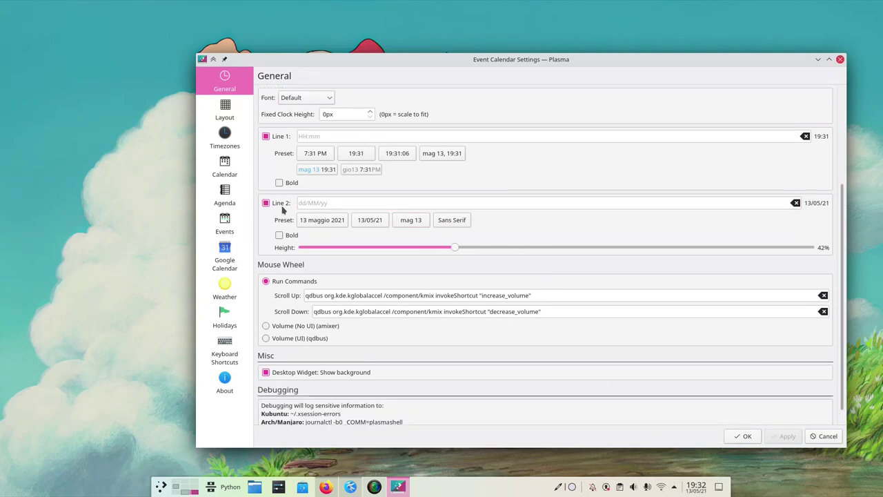
left_click(358, 173)
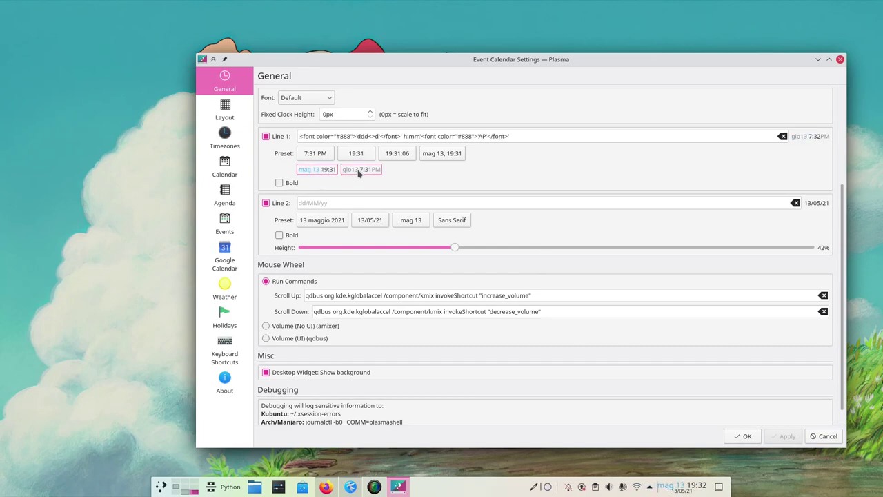
left_click(330, 222)
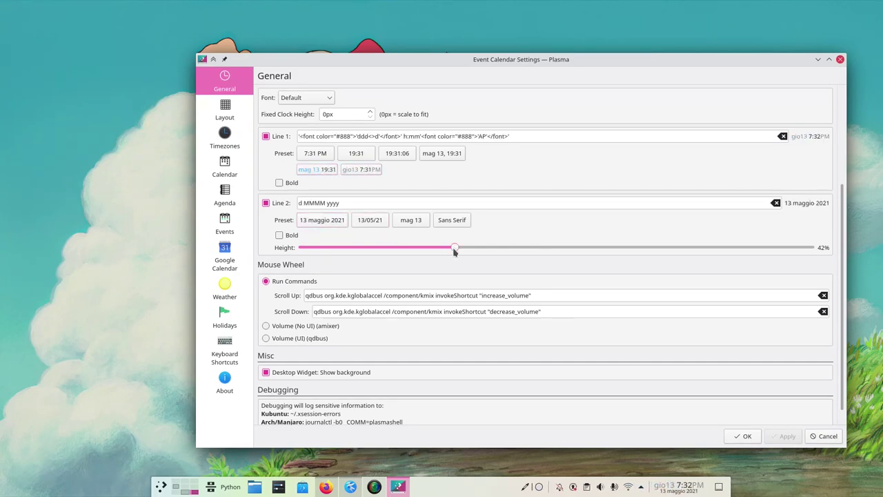
left_click_drag(454, 251, 722, 252)
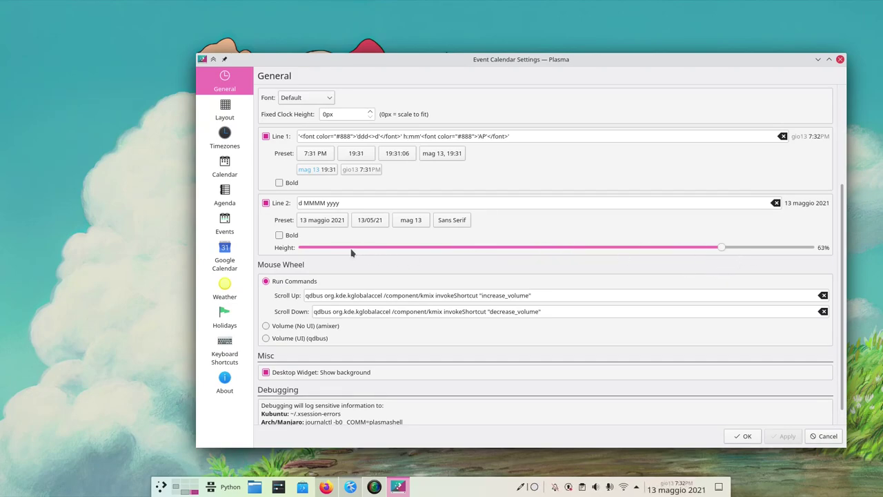
left_click_drag(351, 253, 339, 250)
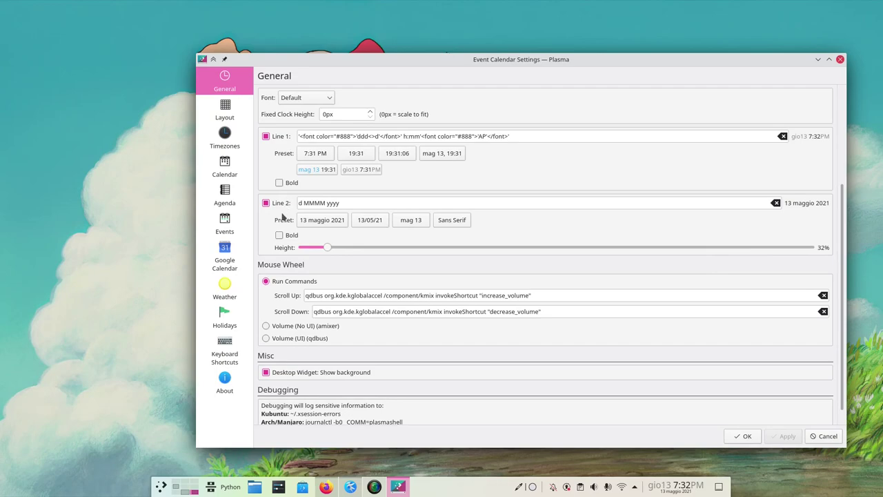
left_click(280, 235)
- Scroll over the panel, which lowers the volume to 75%
scroll(266, 269, "down", 1)
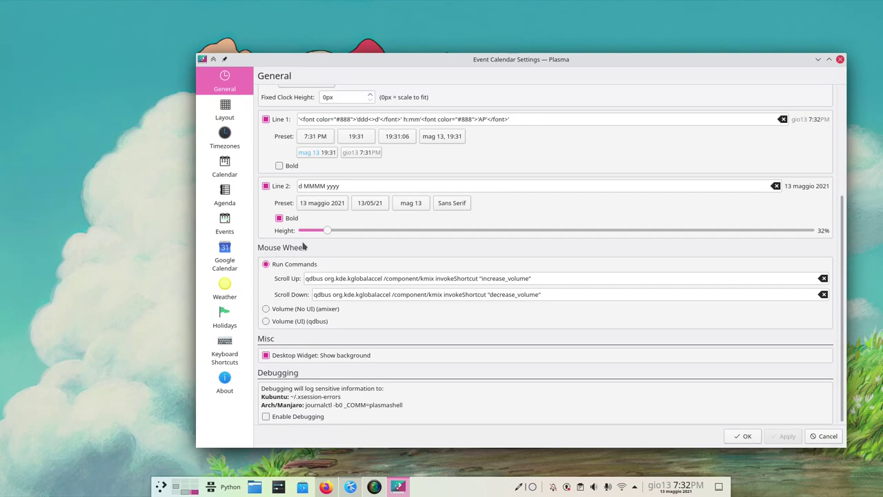
mouse_move(674, 487)
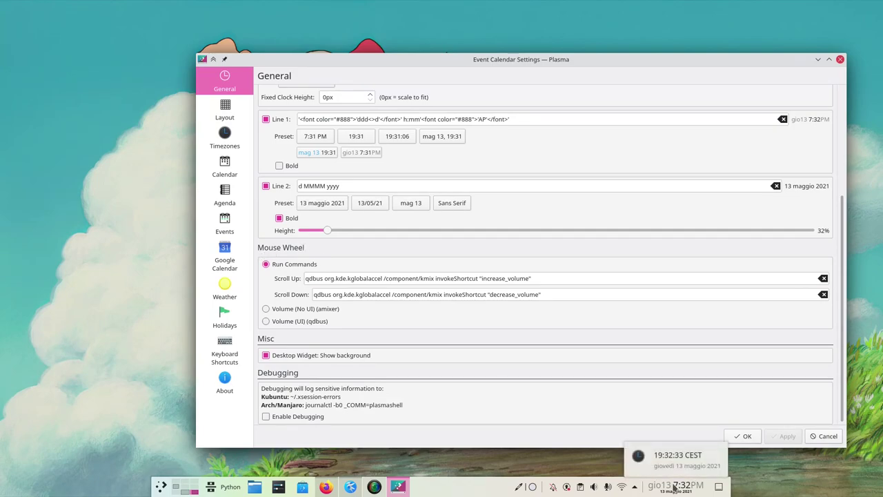
scroll(674, 487, "up", 1)
scroll(674, 487, "down", 6)
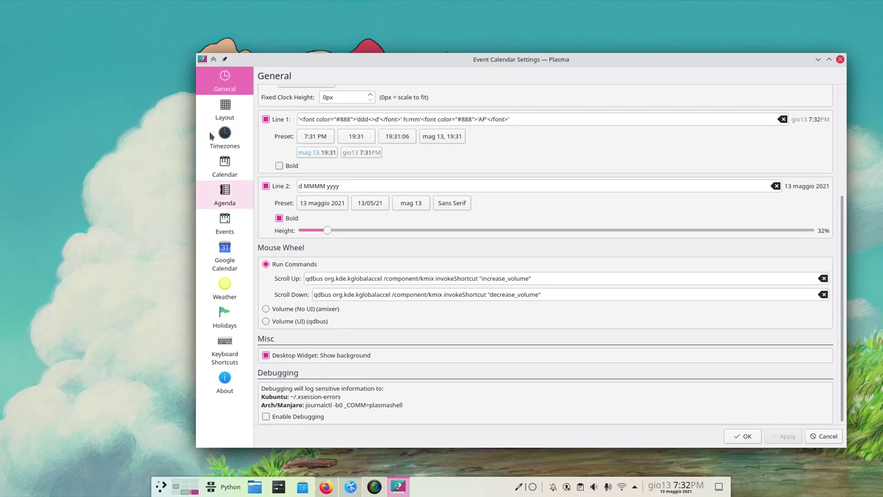
- On the Layout page, change meteogram height to 2 and agenda column width to 3500
left_click(225, 114)
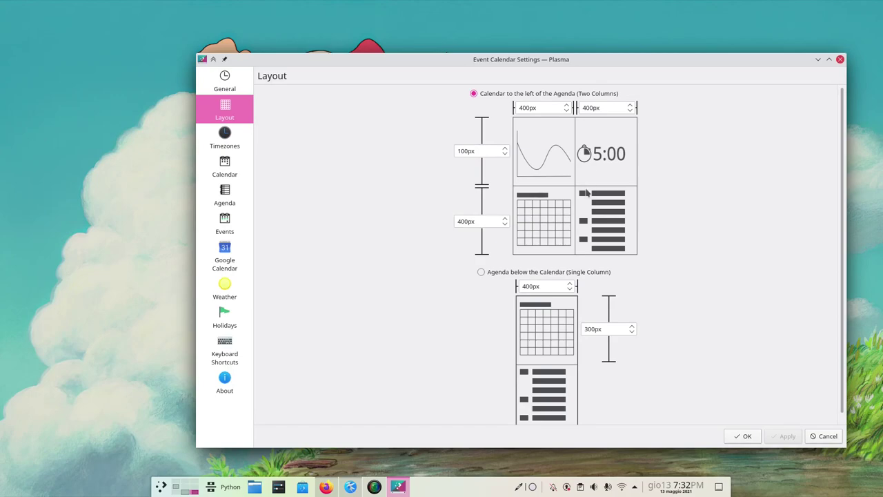
double_click(483, 153)
type("2")
double_click(601, 109)
type("3500")
- Preview the popup with the agenda stacked below the calendar, then view Timezones and Calendar pages
left_click(681, 488)
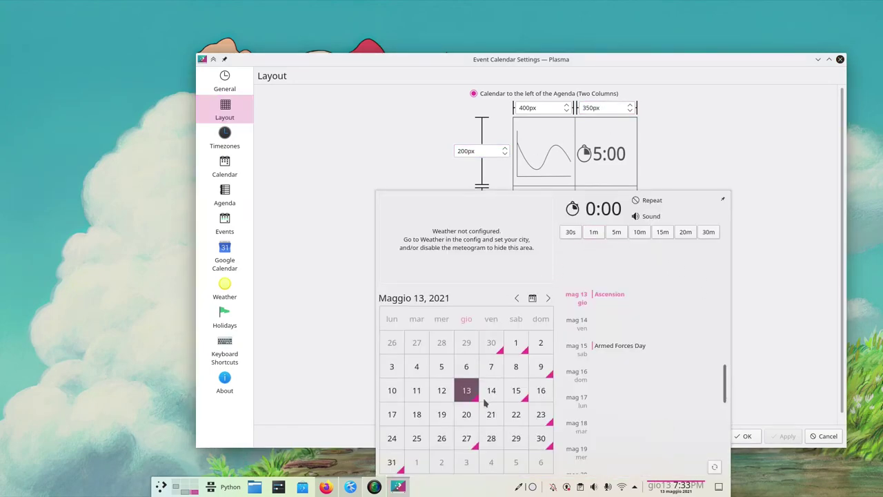
left_click(347, 216)
left_click(514, 273)
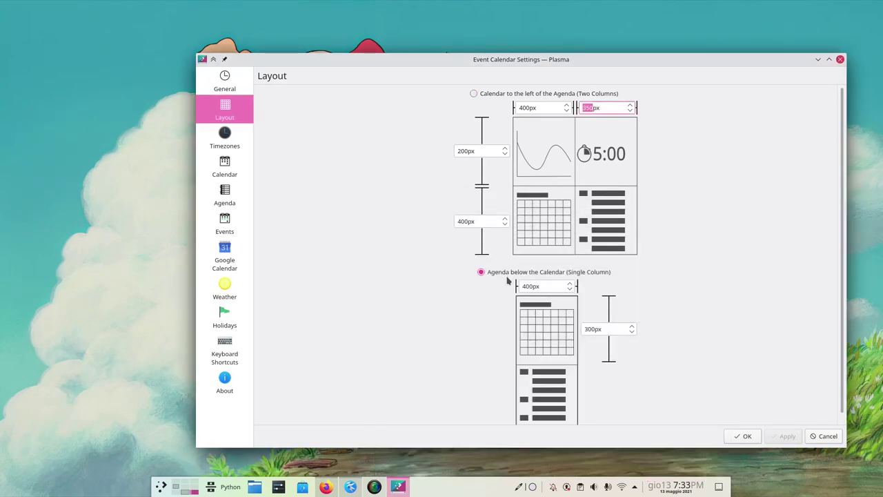
left_click(683, 493)
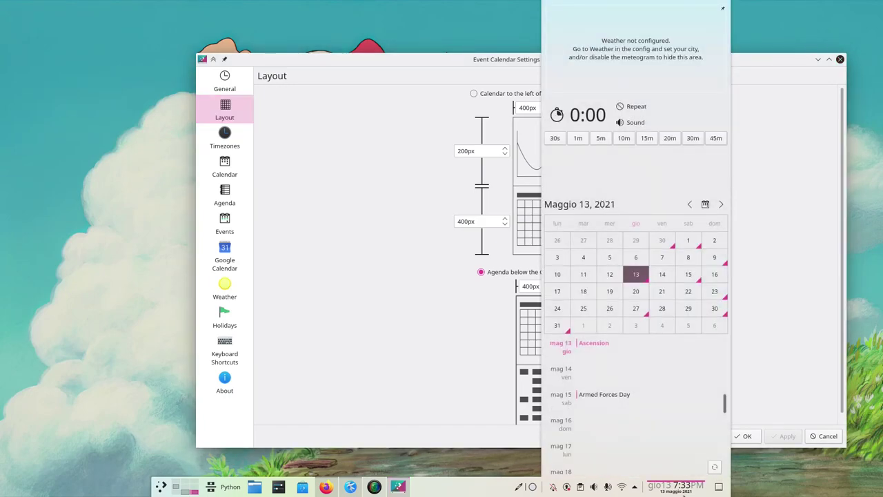
key("Escape")
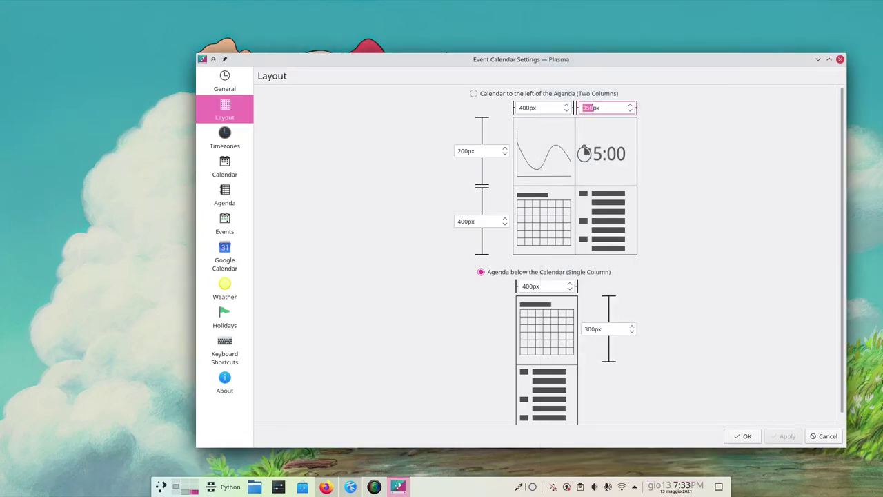
left_click(240, 141)
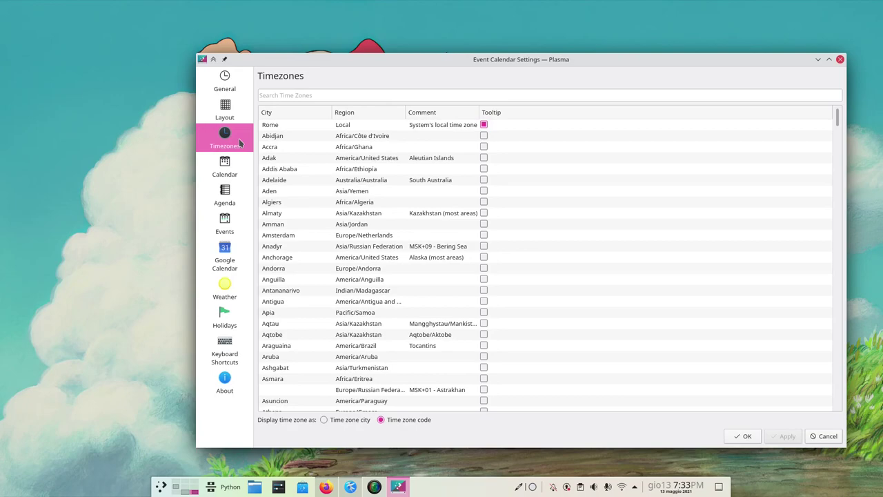
left_click(232, 172)
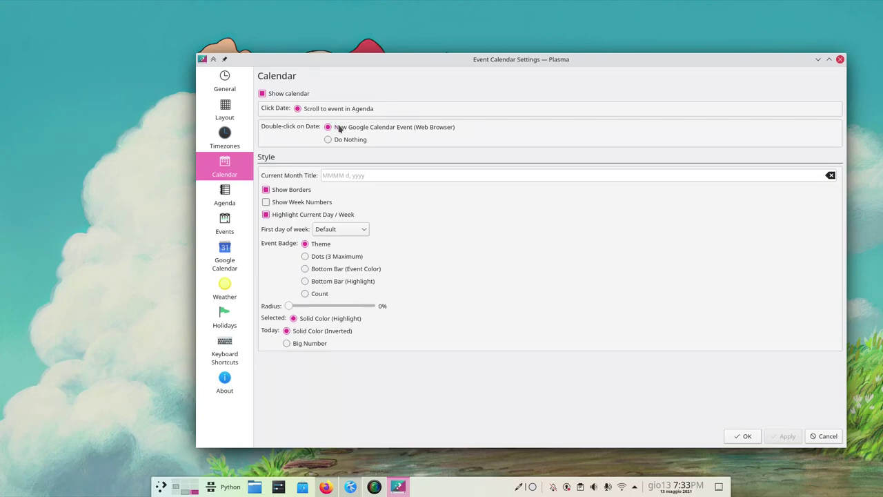
- Start a new Google Calendar event for May 6 from the popup and view it in Firefox
left_click(683, 486)
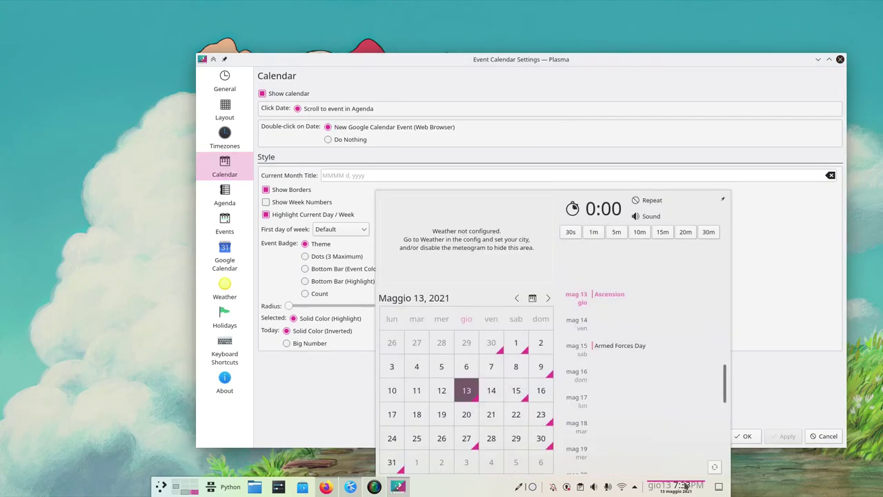
double_click(465, 368)
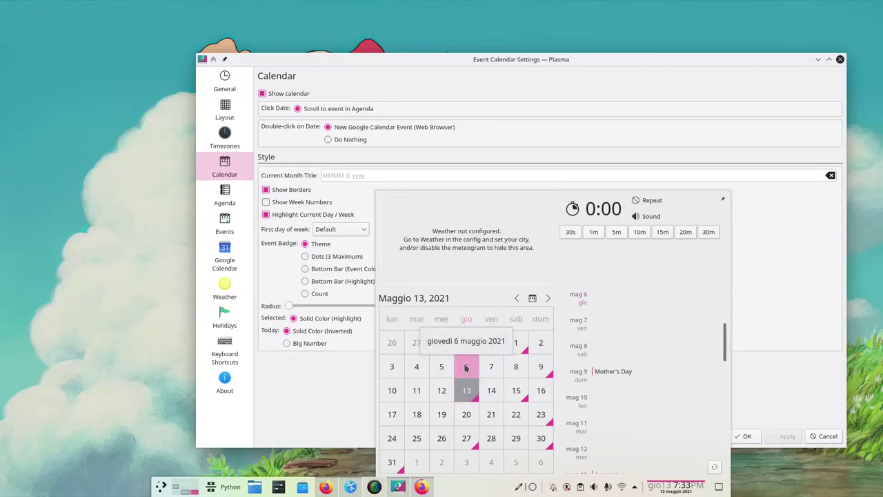
left_click(325, 486)
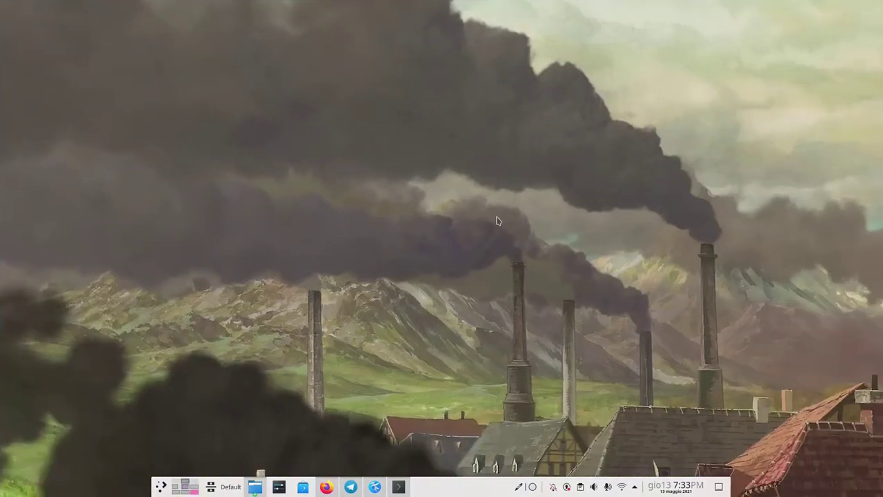
left_click(667, 487)
left_click(668, 487)
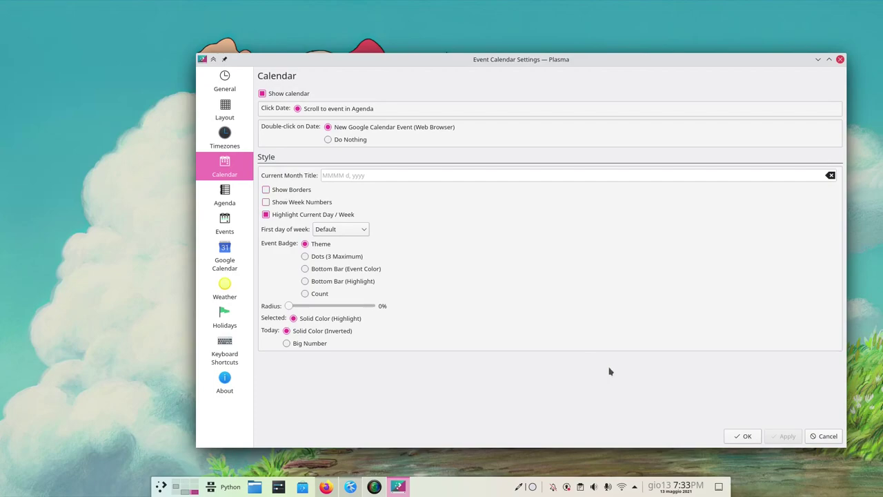
- Preview the calendar popup to check the week numbers
left_click(668, 486)
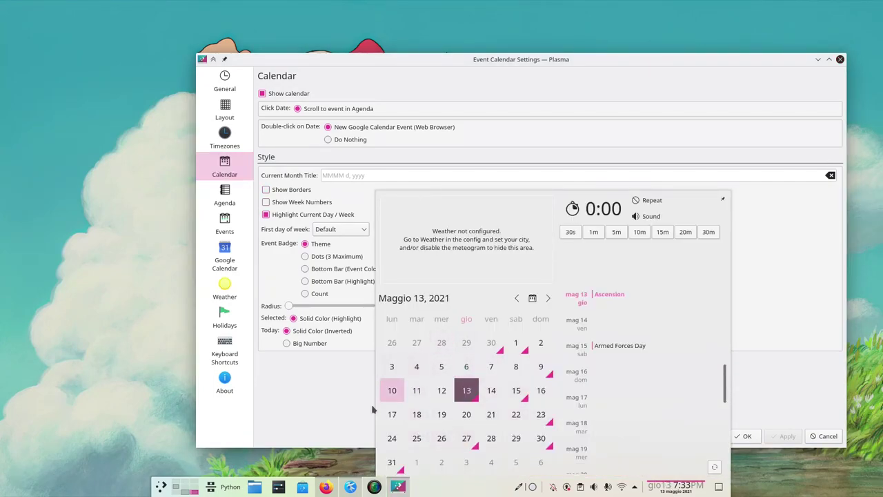
left_click(324, 397)
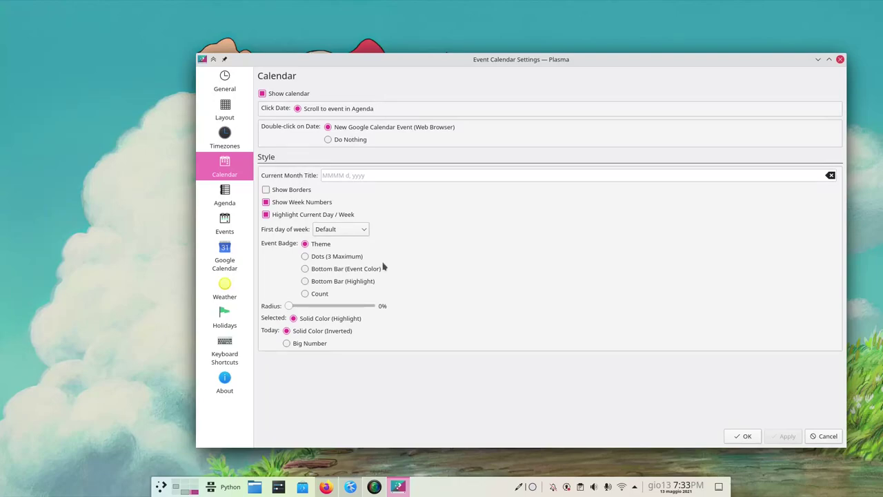
left_click(683, 486)
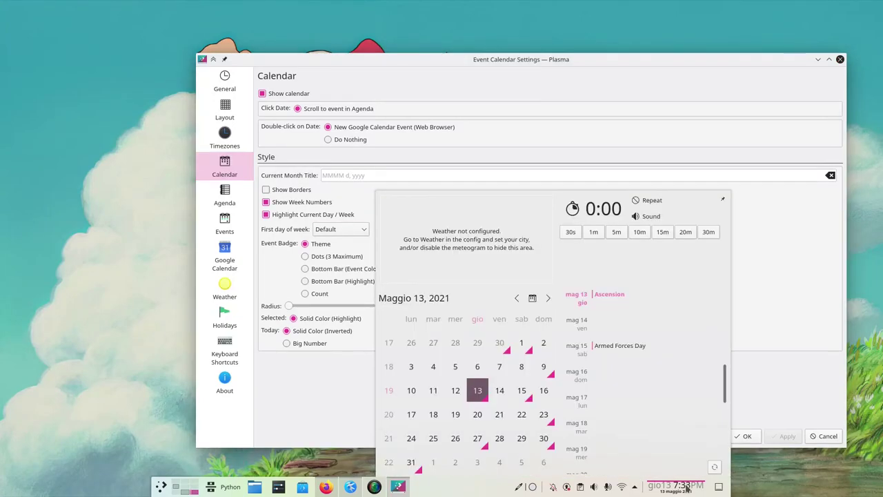
left_click(345, 390)
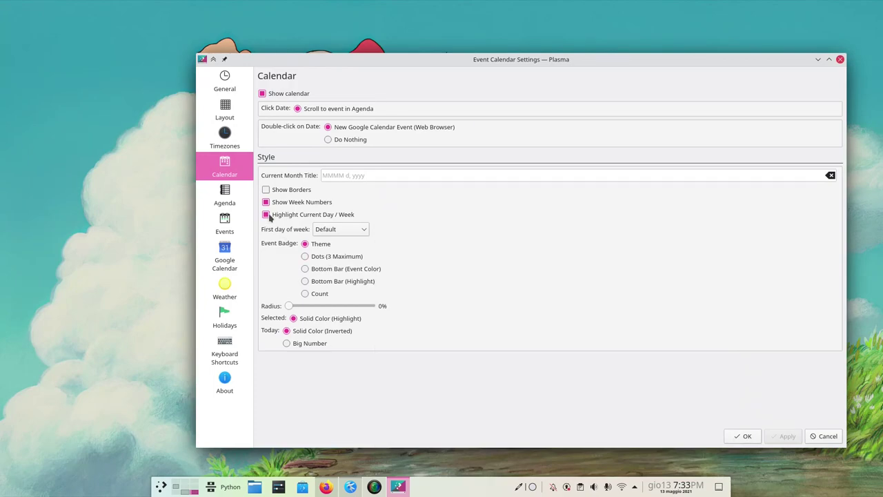
- Keep the Default first day, use Dots (3 Maximum) badges with 31% radius, and preview
left_click(332, 229)
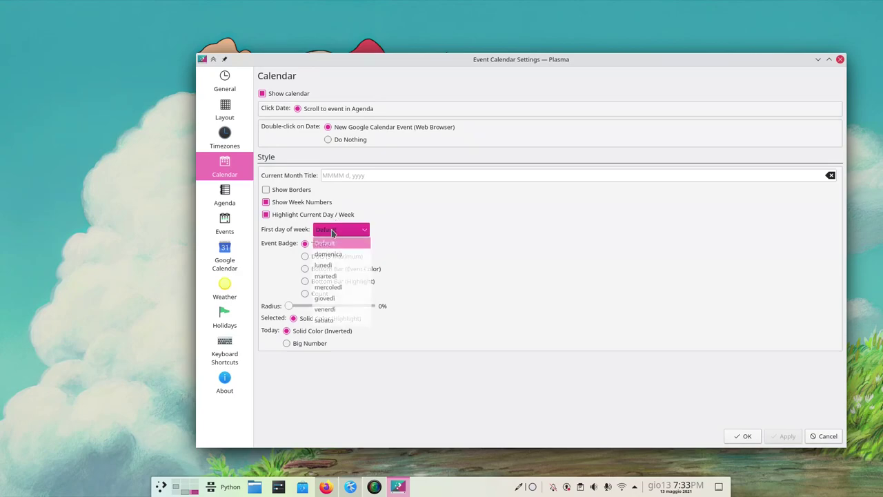
left_click(332, 232)
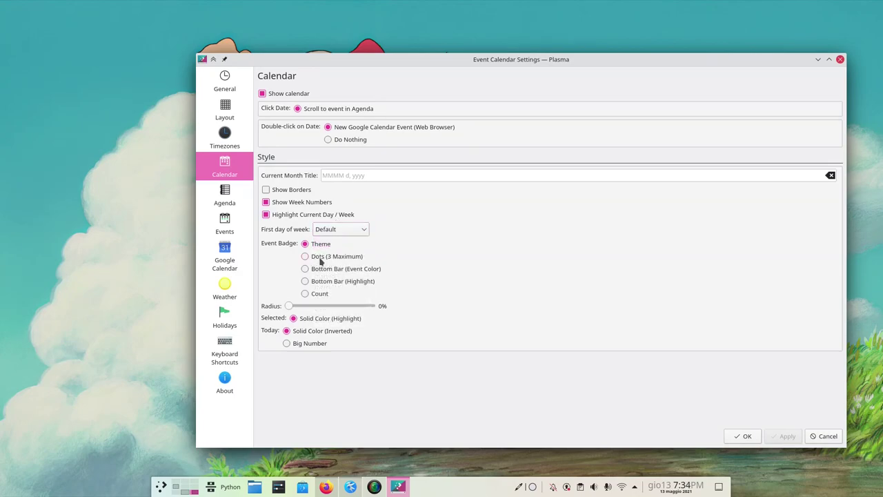
left_click(320, 260)
left_click_drag(296, 307, 314, 308)
left_click(676, 489)
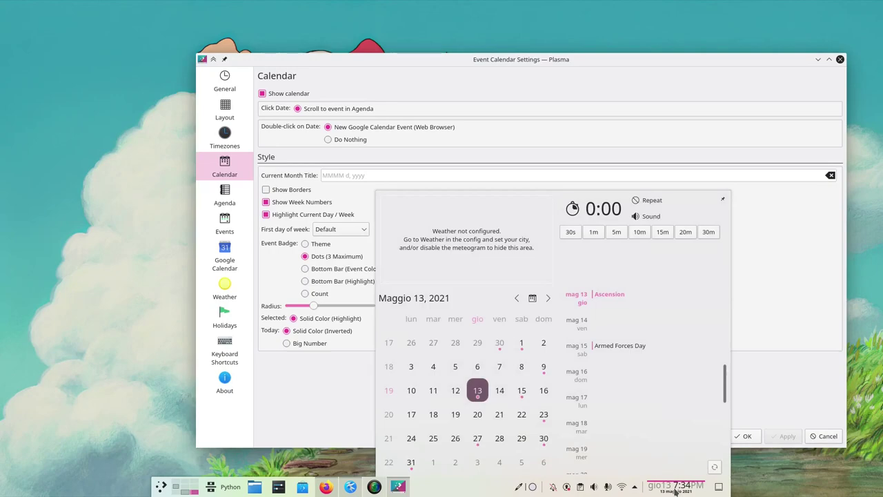
left_click(455, 367)
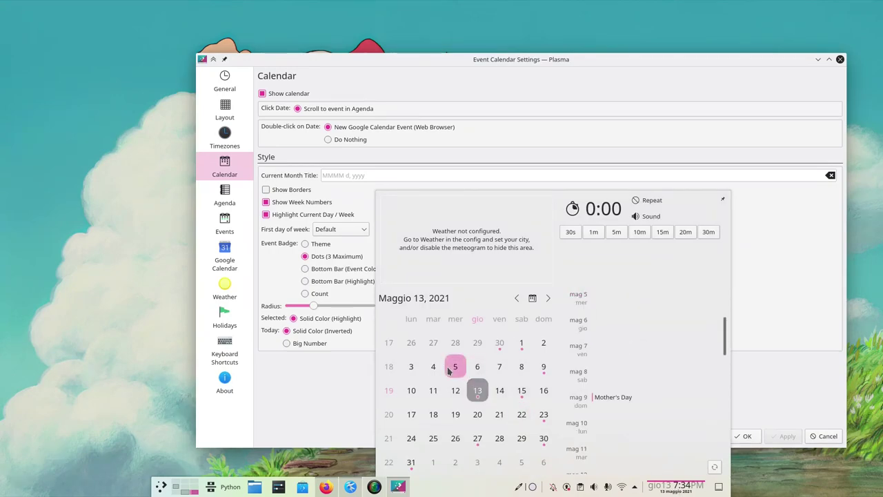
- Select May 3 and May 18, then preview the popup's agenda from the Agenda page
left_click(411, 366)
left_click(433, 414)
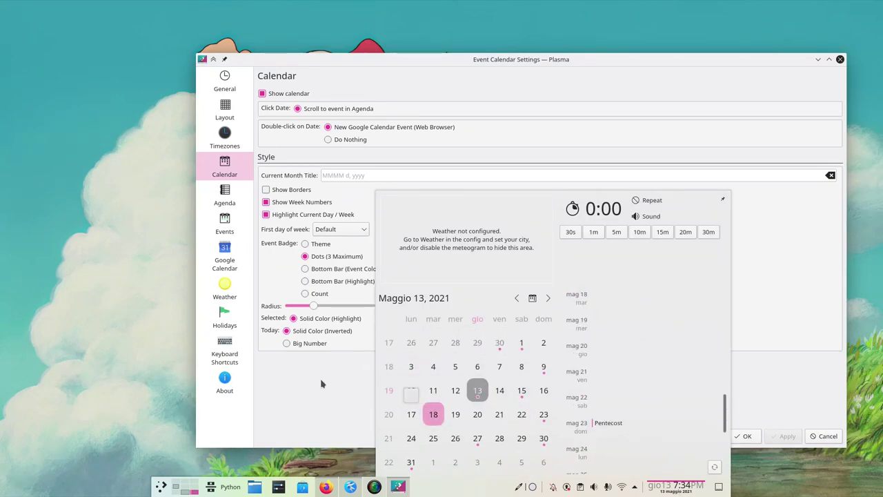
left_click(252, 269)
left_click(225, 196)
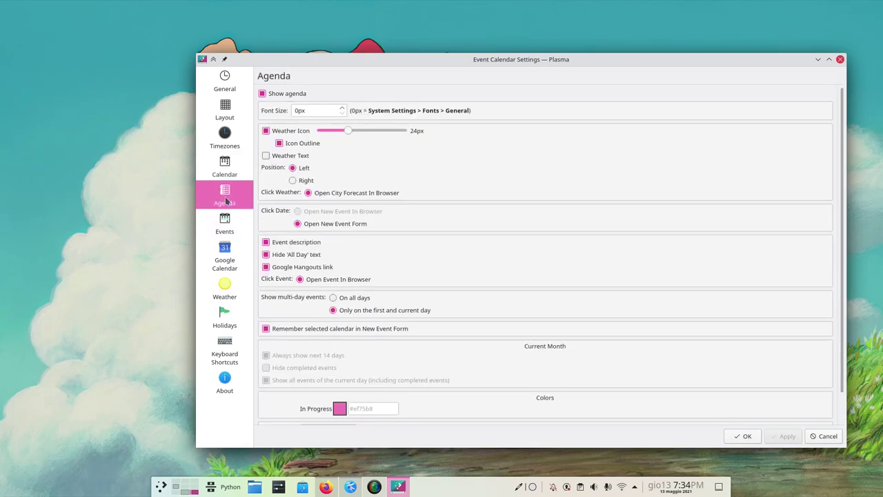
left_click(695, 489)
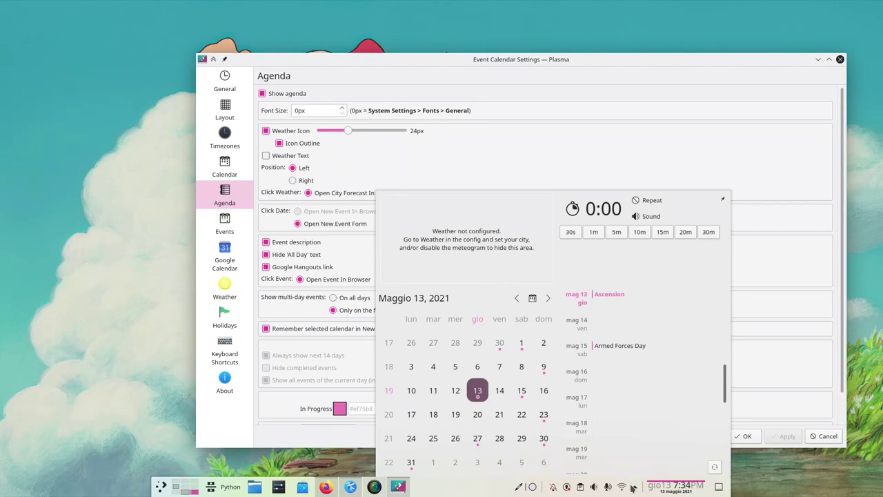
left_click(675, 488)
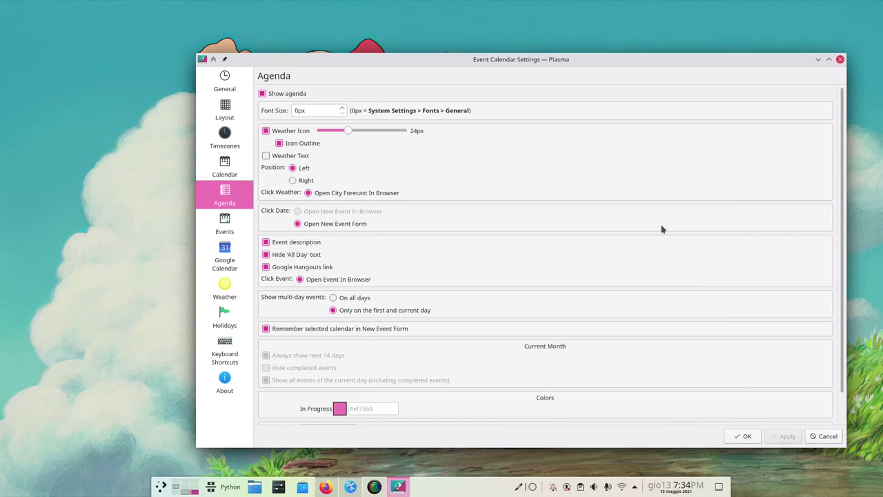
scroll(660, 229, "down", 1)
scroll(661, 229, "up", 1)
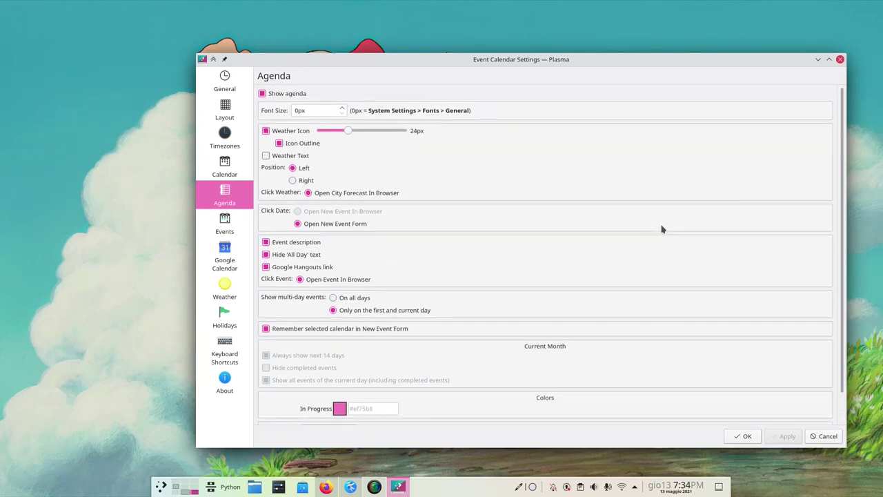
- Hide the agenda, preview the popup without it, then show the agenda again
left_click(294, 94)
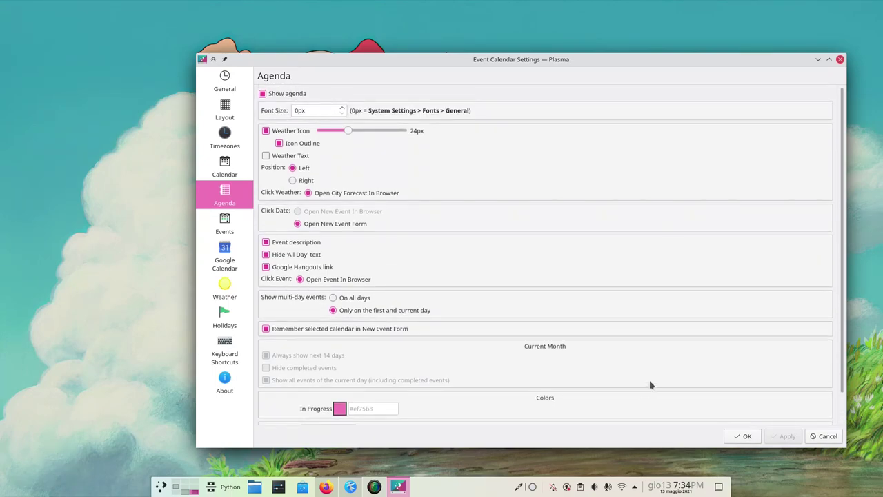
left_click(675, 488)
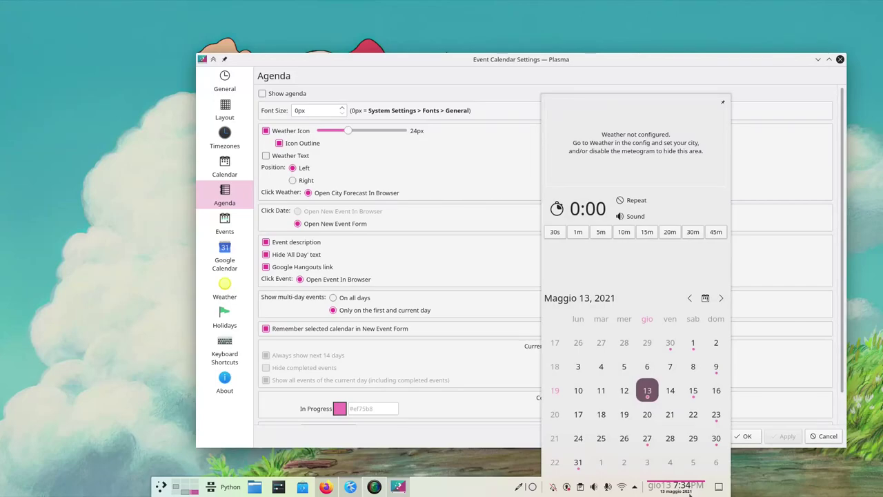
left_click(689, 491)
left_click(286, 96)
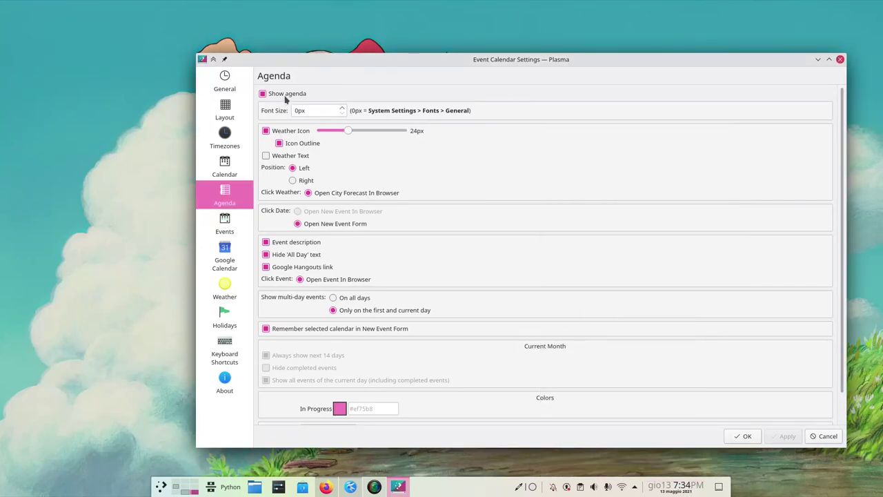
left_click(676, 491)
scroll(605, 345, "up", 5)
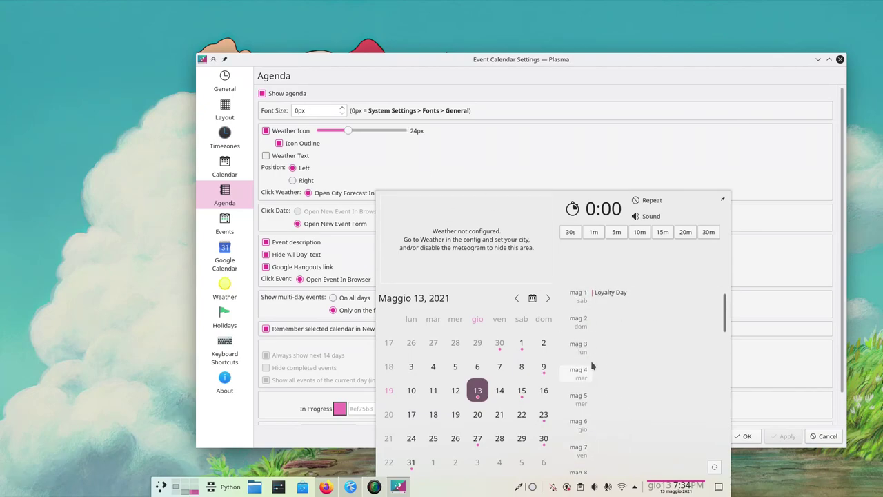
left_click(553, 178)
left_click(224, 290)
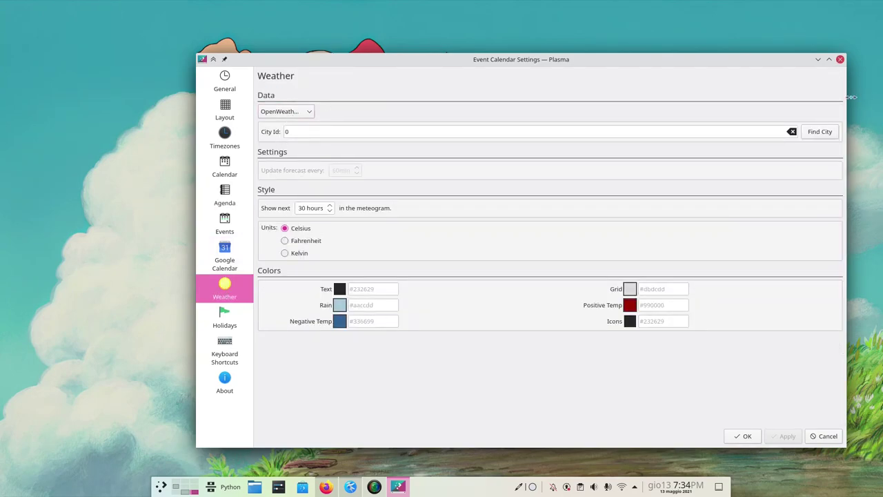
- Set the weather city to Genoa, IT (6542282) using Find City
left_click(820, 131)
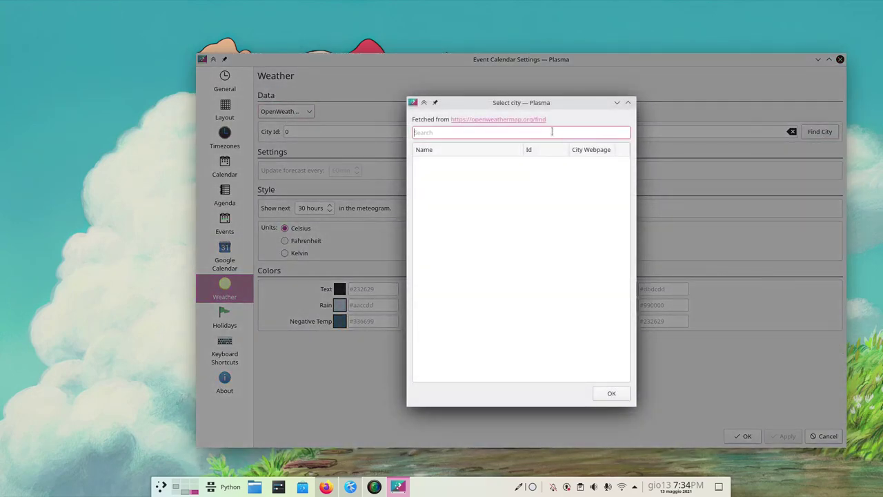
type("genoa")
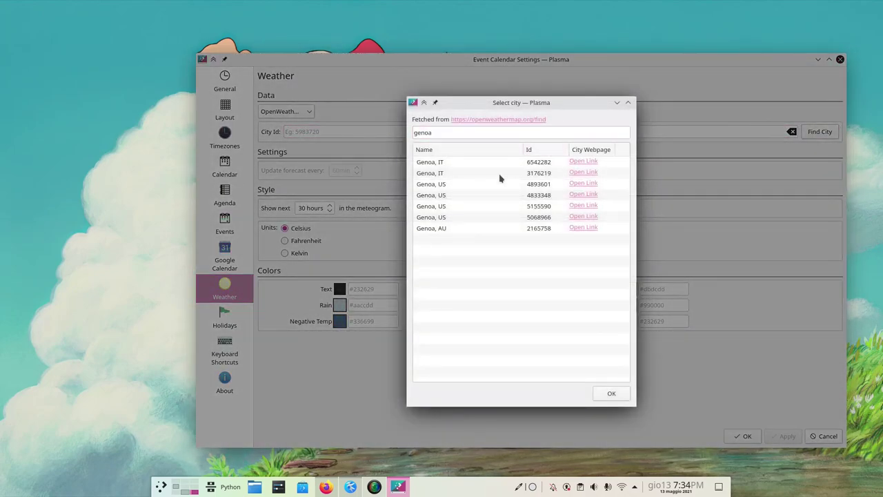
left_click(471, 163)
left_click(597, 398)
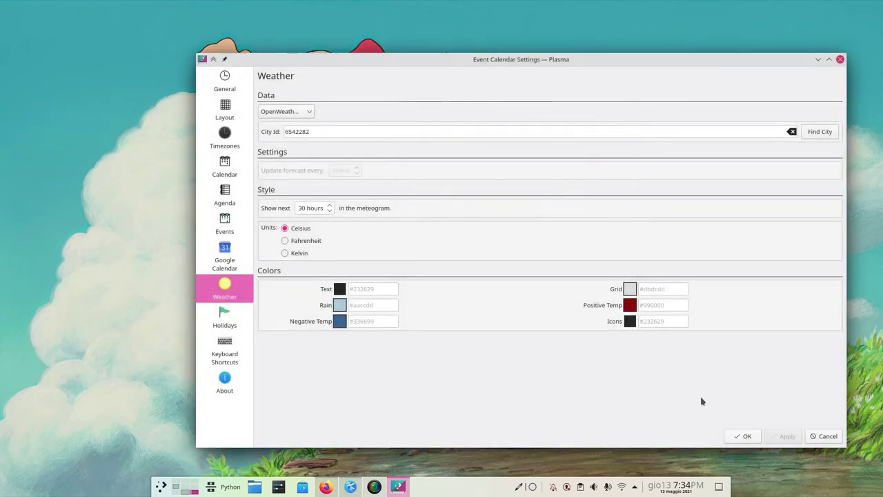
- View the meteogram in the popup, paging the calendar to June and back to May
left_click(693, 491)
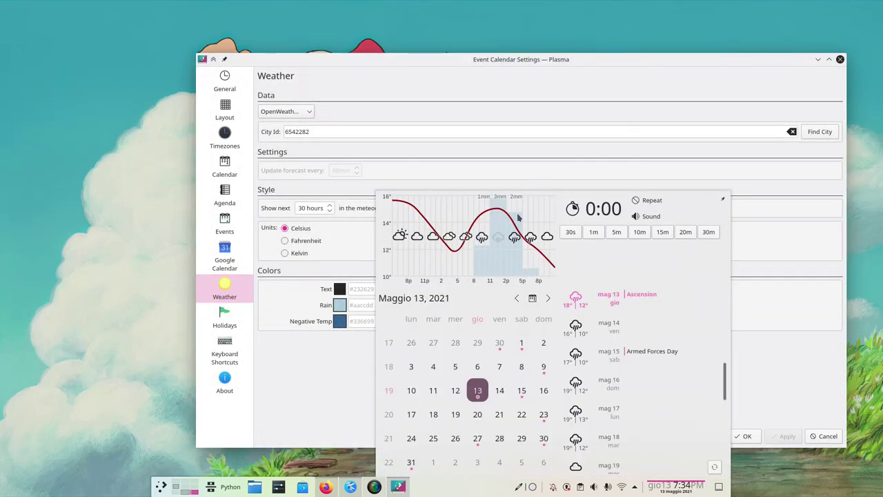
left_click(549, 300)
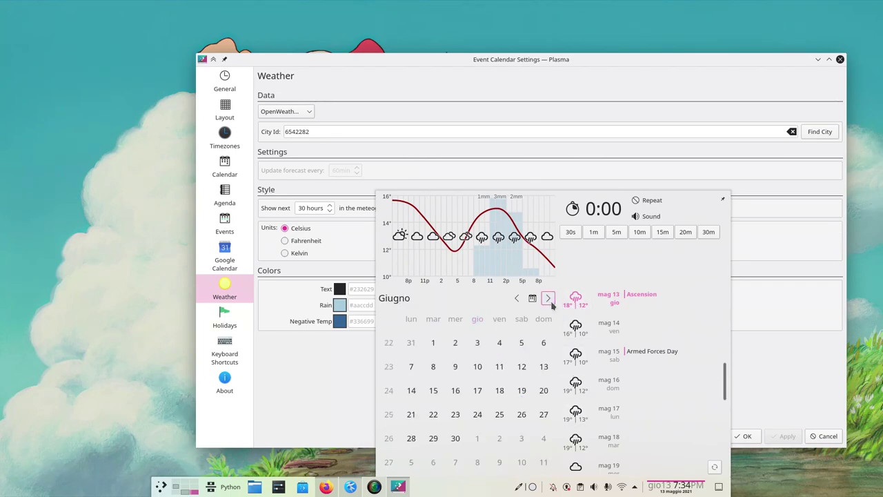
left_click(516, 298)
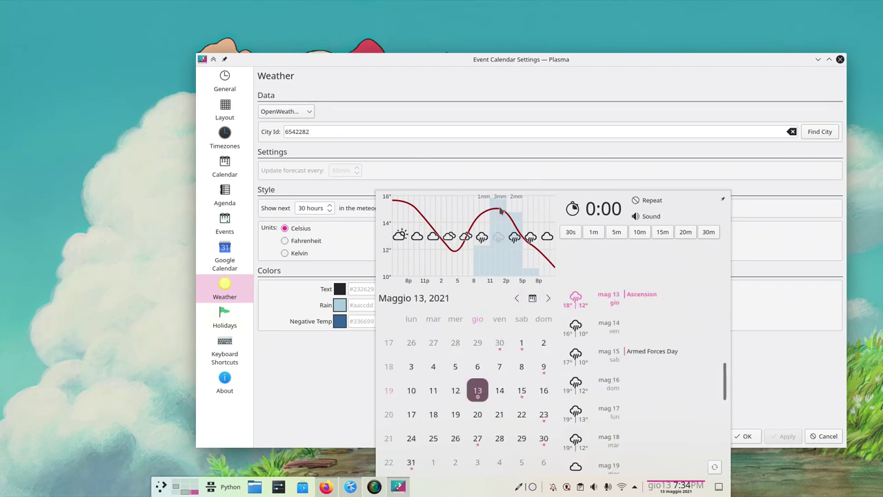
mouse_move(505, 219)
- From the Google Calendar page, open the accounts.google.com sign-in link in Firefox
left_click(241, 249)
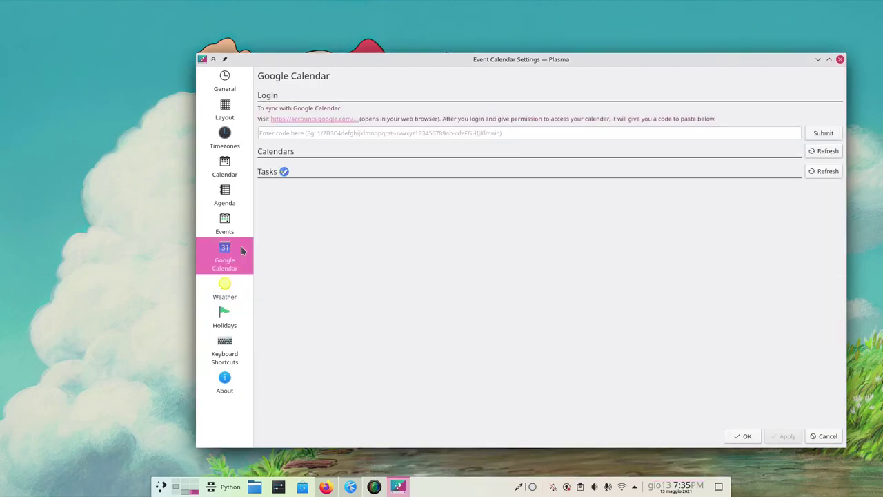
left_click(292, 119)
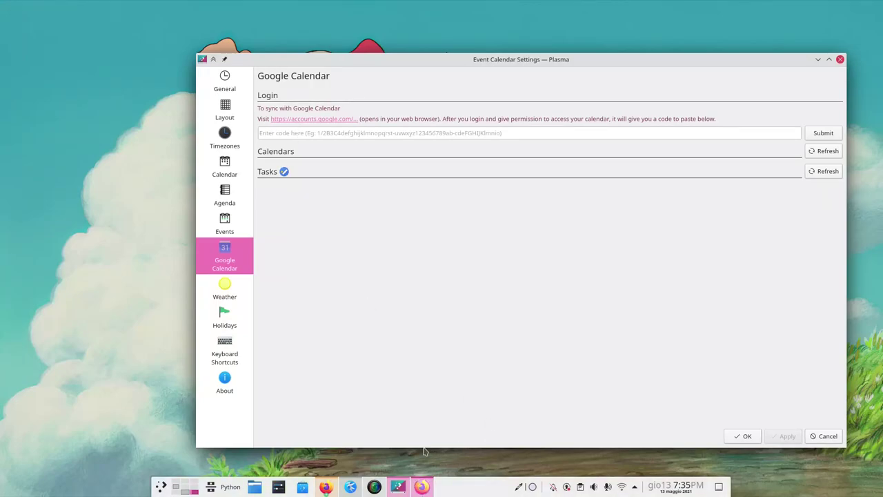
left_click(327, 487)
- Choose the Google account and allow calendar and task access, then confirm
left_click(412, 252)
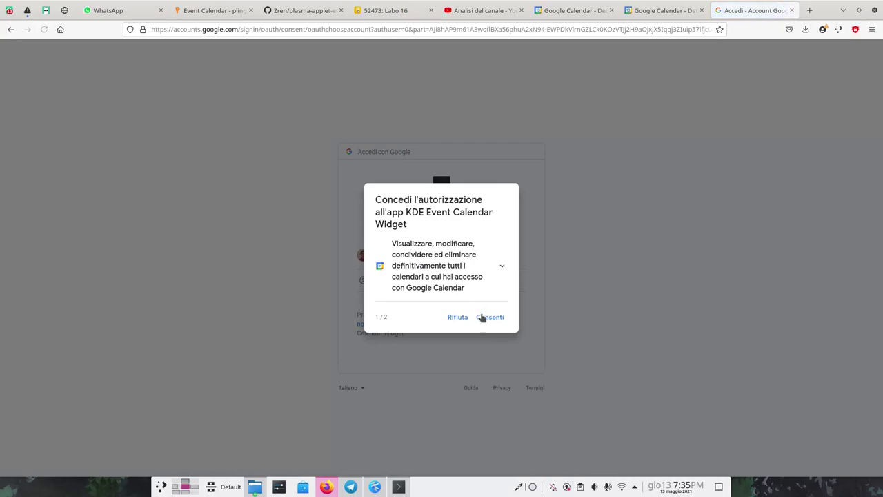
left_click(482, 321)
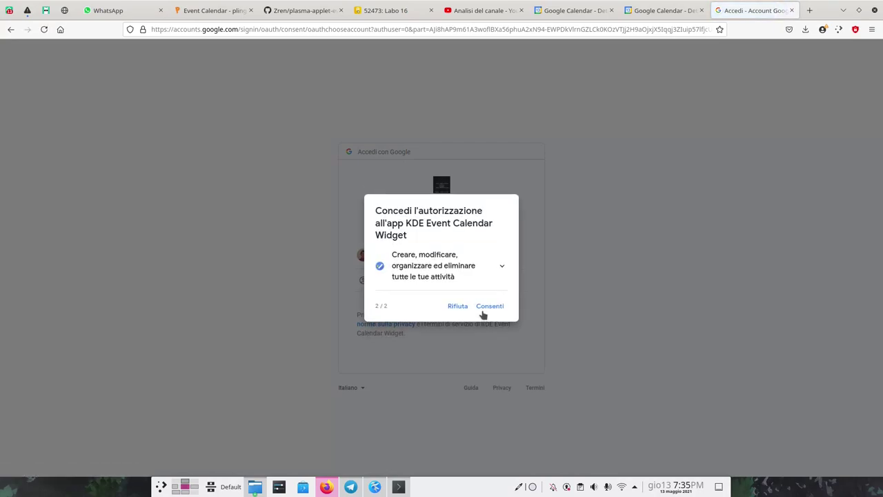
left_click(486, 308)
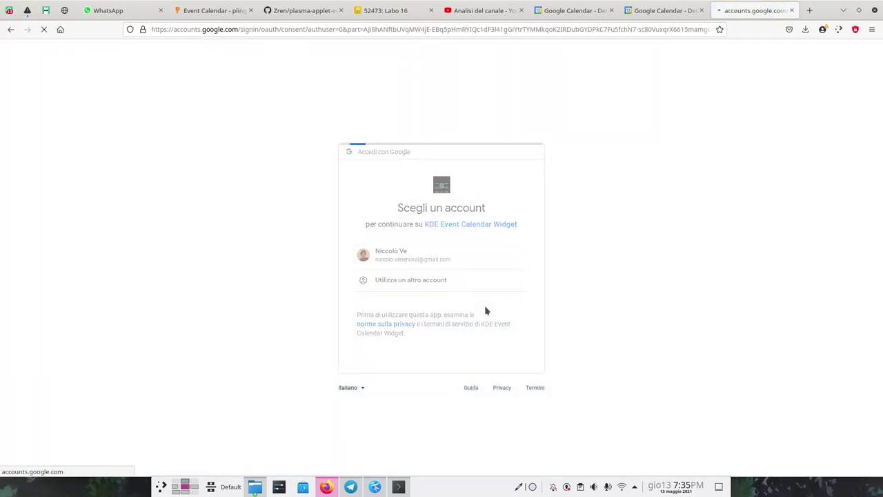
left_click(510, 410)
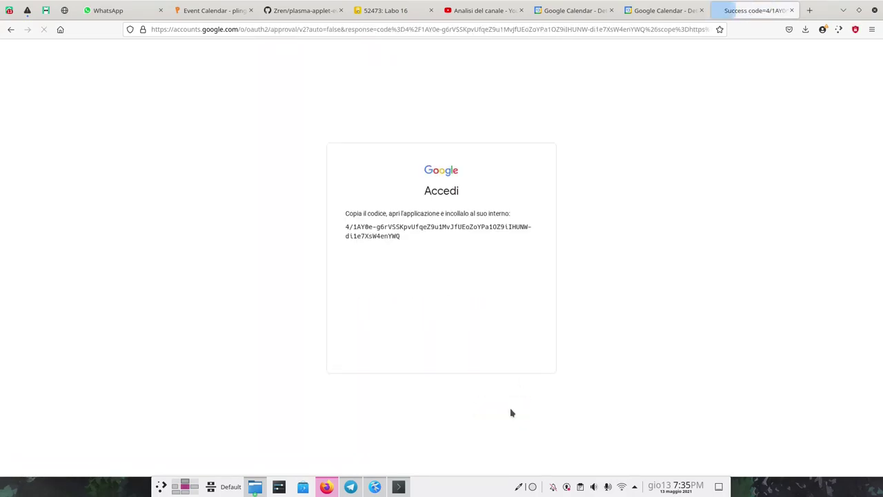
- Copy the authorization code and switch back to the widget settings desktop
double_click(378, 232)
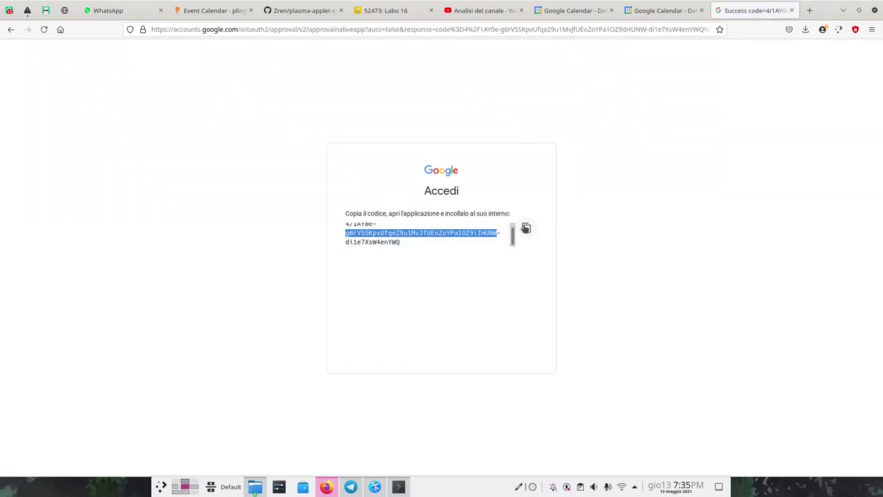
left_click(525, 229)
key("ctrl+F2")
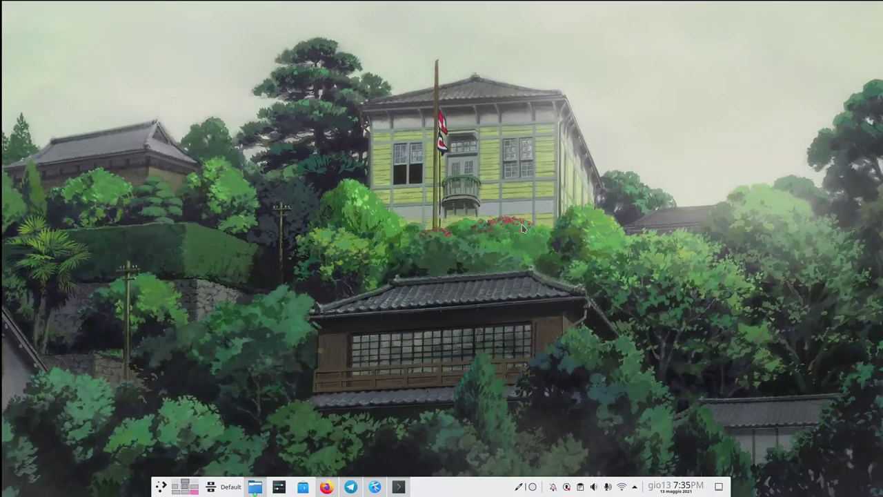
- Submit the pasted Google authorization code and enable Compleanni, Festività in Italia and the task list
left_click(412, 133)
key("ctrl+v")
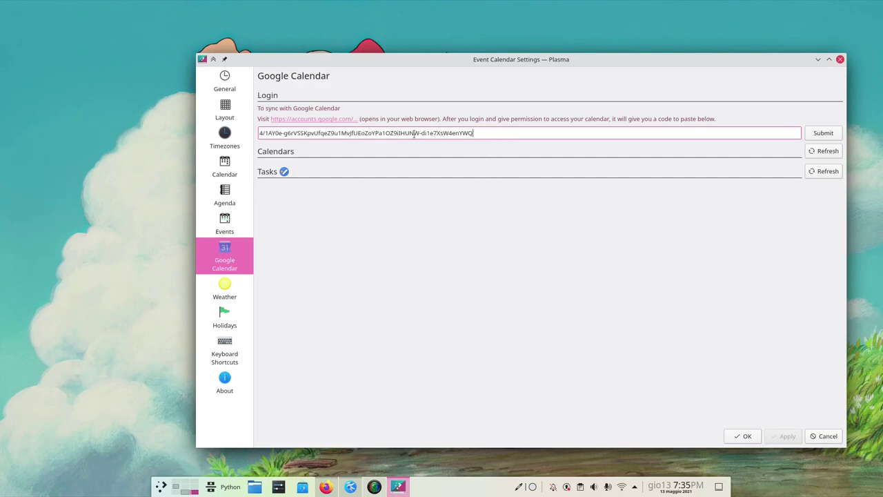
left_click(823, 133)
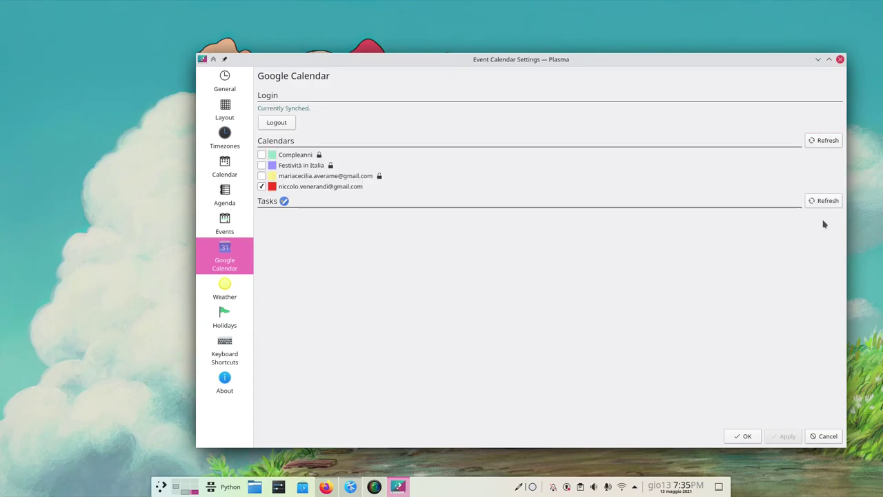
left_click(261, 175)
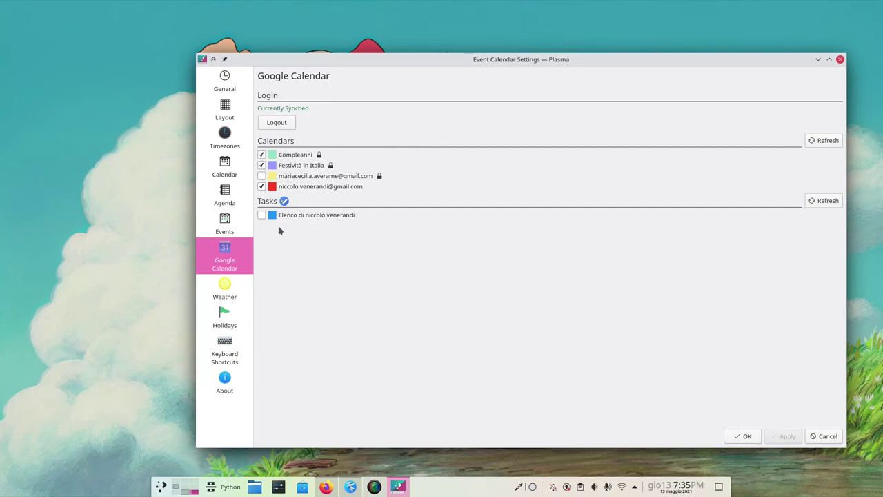
left_click(261, 215)
- Check the synced events in the popup agenda for May 9 and Pentecost on May 23
left_click(671, 490)
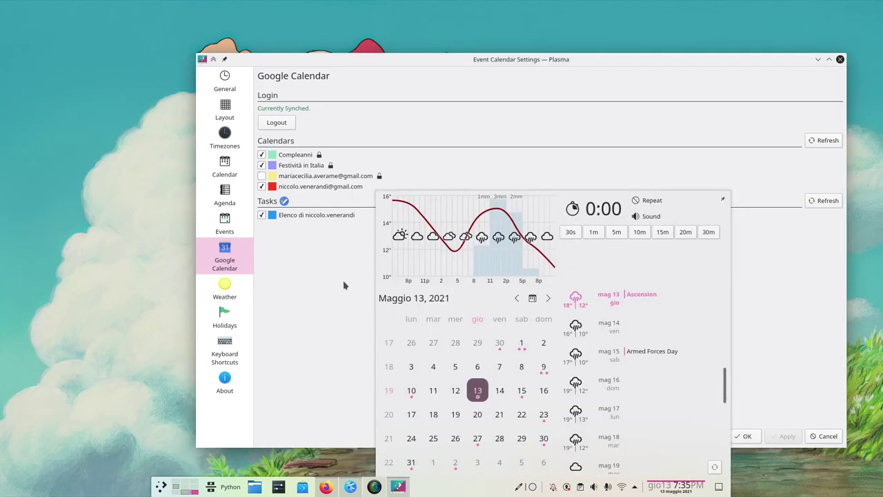
left_click(544, 366)
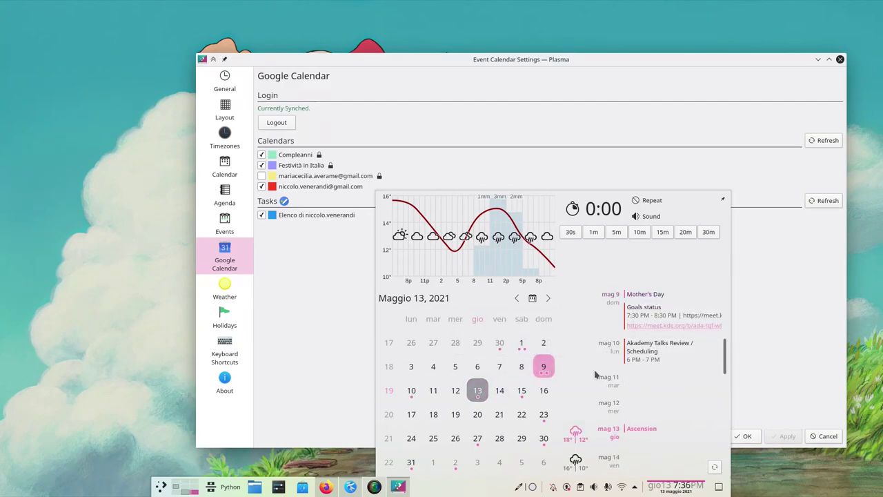
scroll(607, 403, "up", 3)
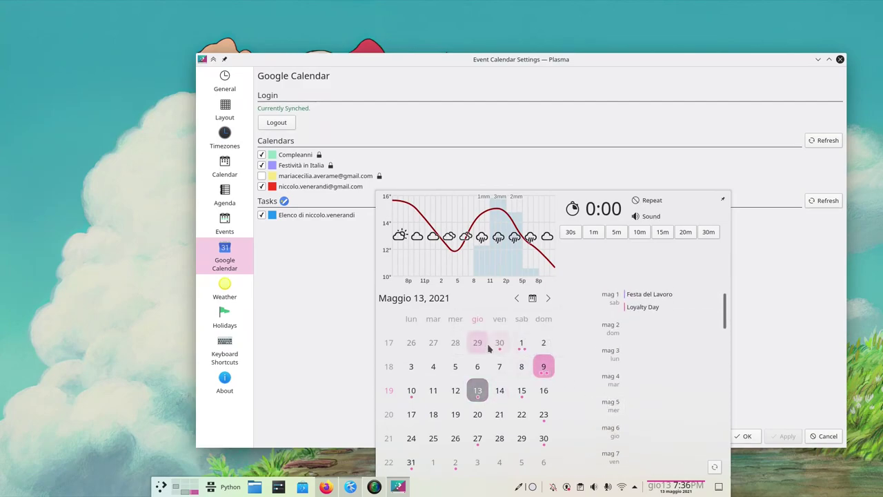
left_click(542, 421)
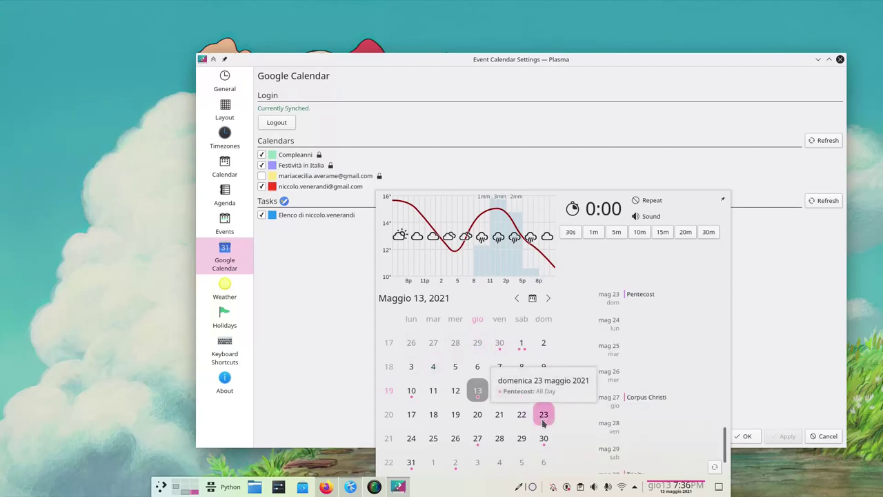
left_click(329, 338)
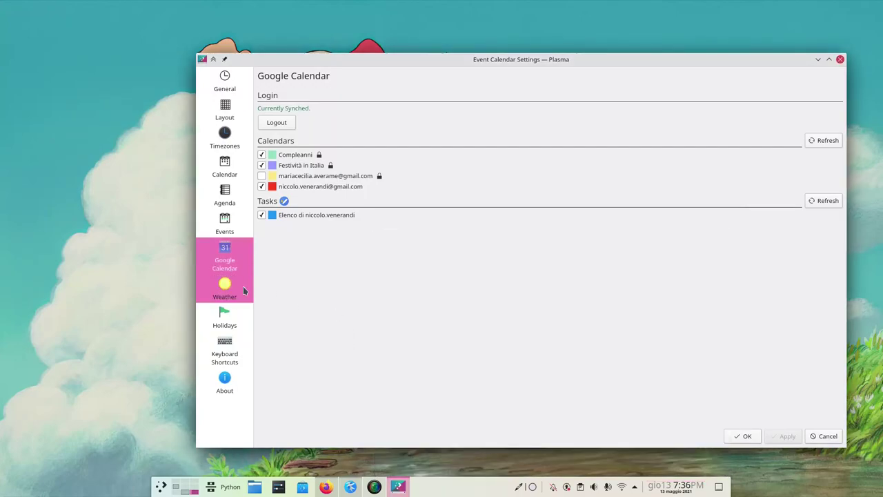
left_click(243, 285)
- Review the holiday regions list, preview the calendar popup and check keyboard shortcuts before going to Events
left_click(239, 318)
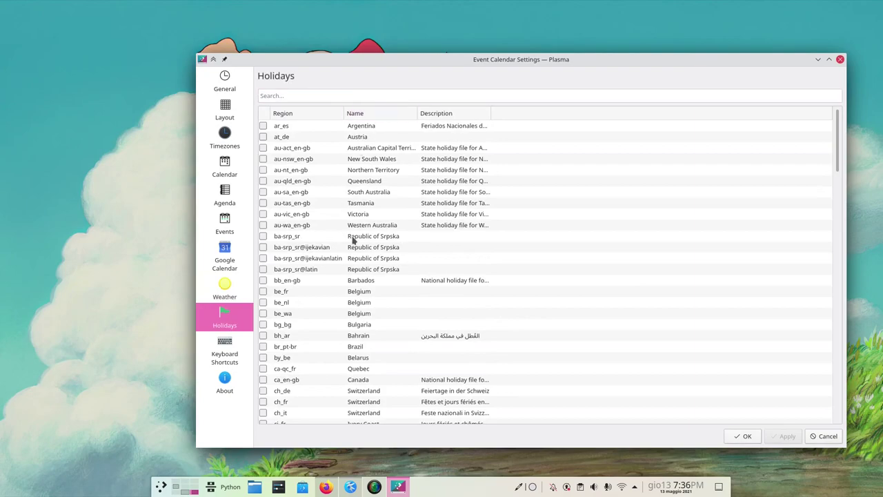
scroll(352, 238, "down", 8)
scroll(353, 240, "down", 20)
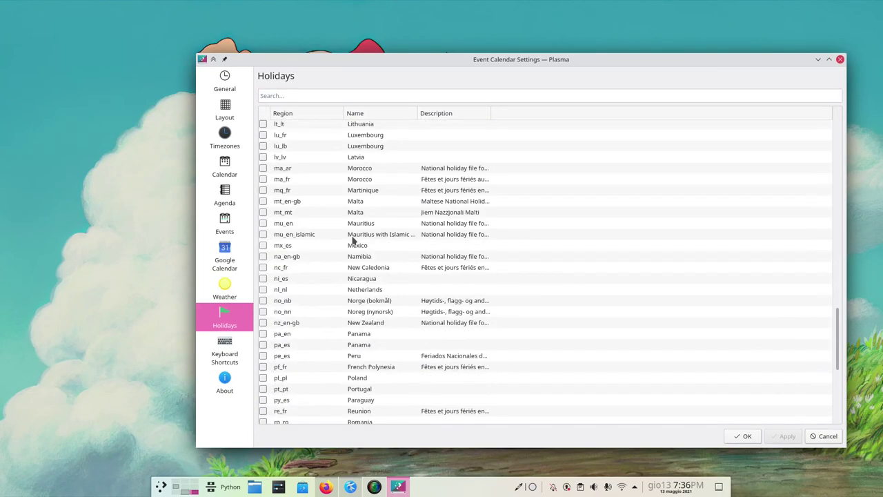
left_click(679, 489)
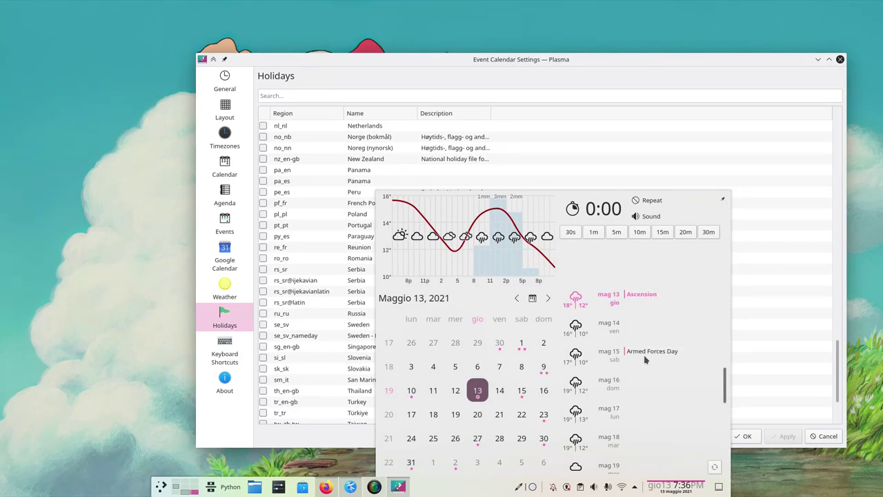
left_click(662, 486)
left_click(224, 365)
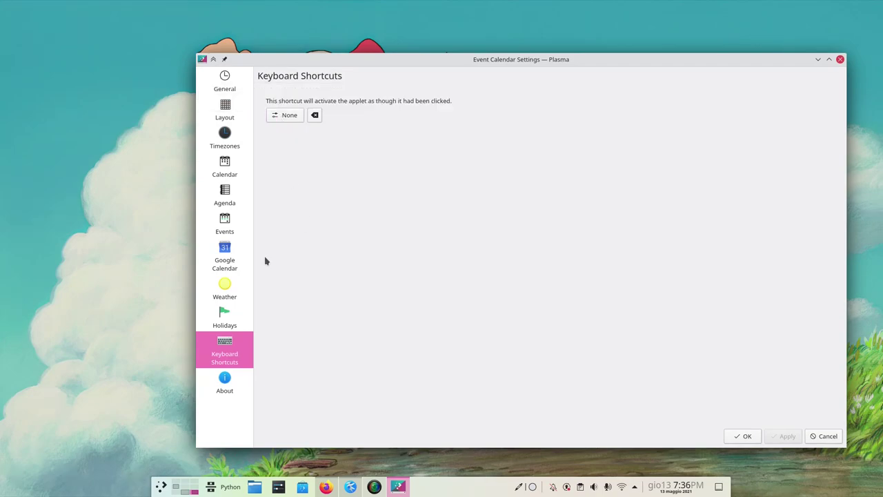
left_click(233, 231)
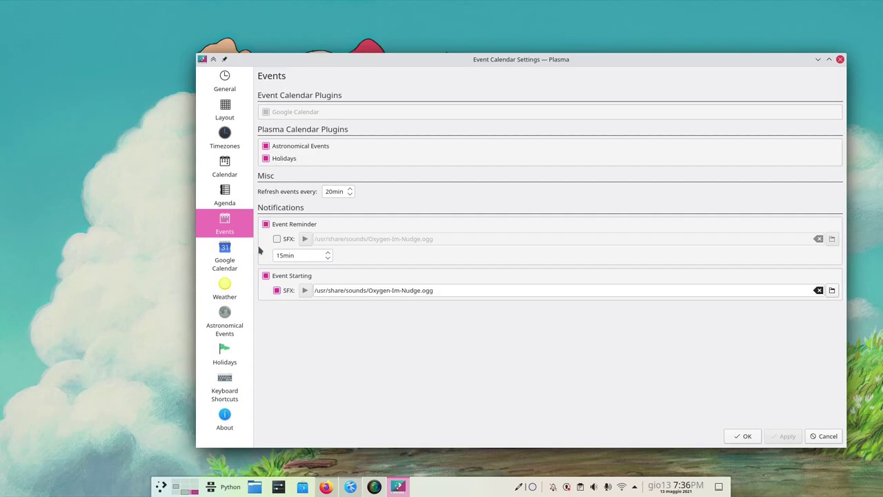
- Enable the Astronomical Events plugin and look over its options and the Agenda page
left_click(238, 325)
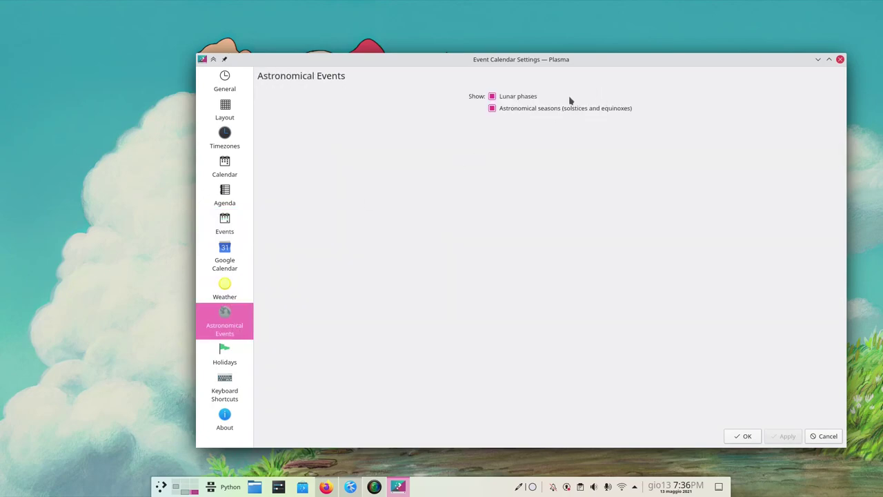
left_click(226, 197)
left_click(230, 169)
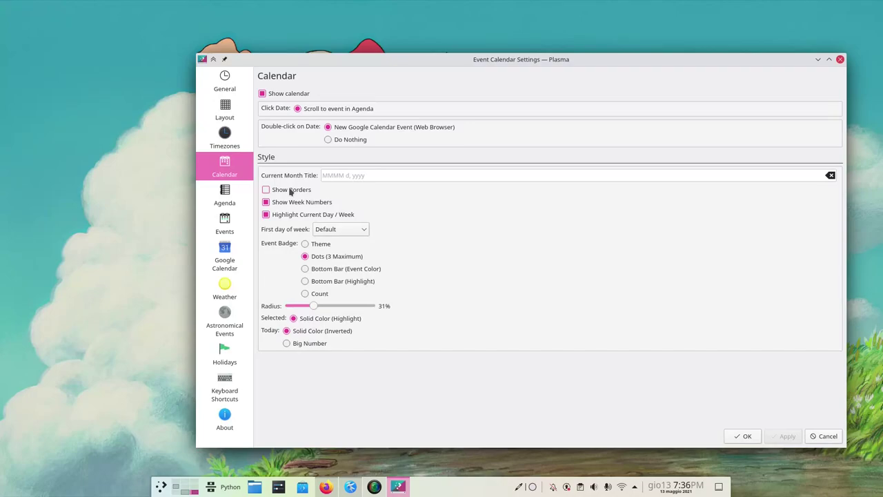
- Try borders around calendar days in the popup, then turn them off again
left_click(290, 192)
left_click(686, 488)
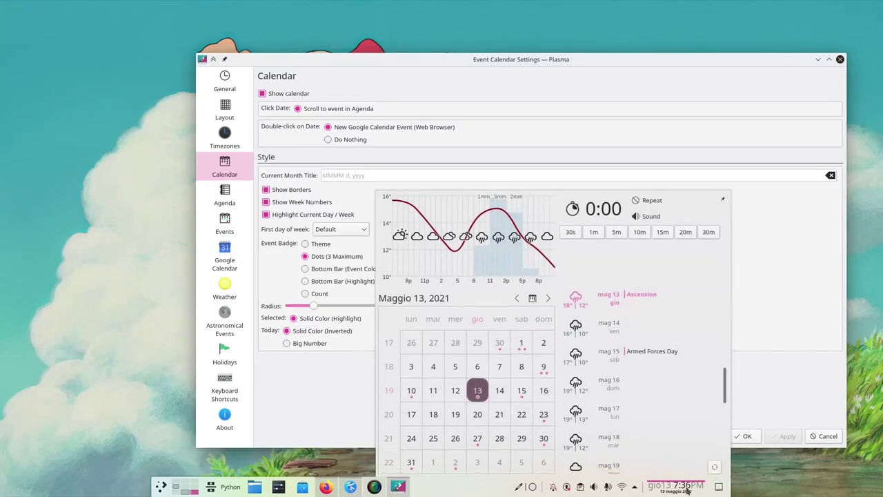
left_click(686, 487)
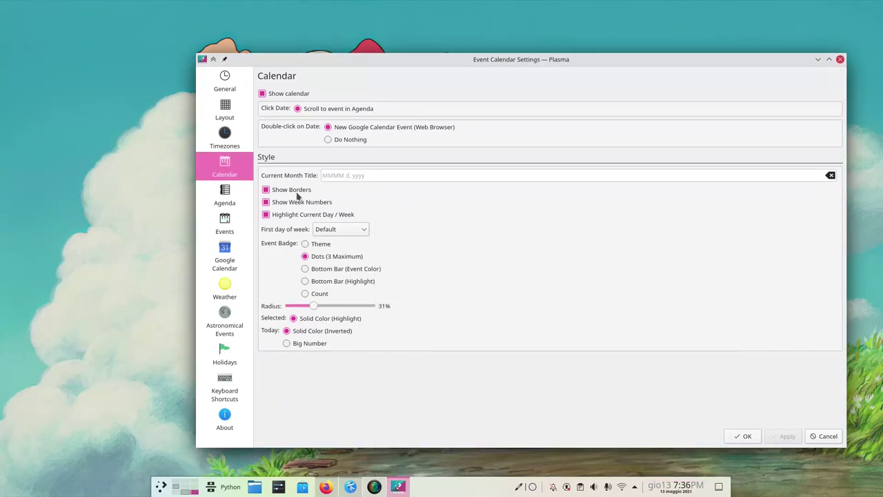
left_click(294, 195)
left_click(685, 489)
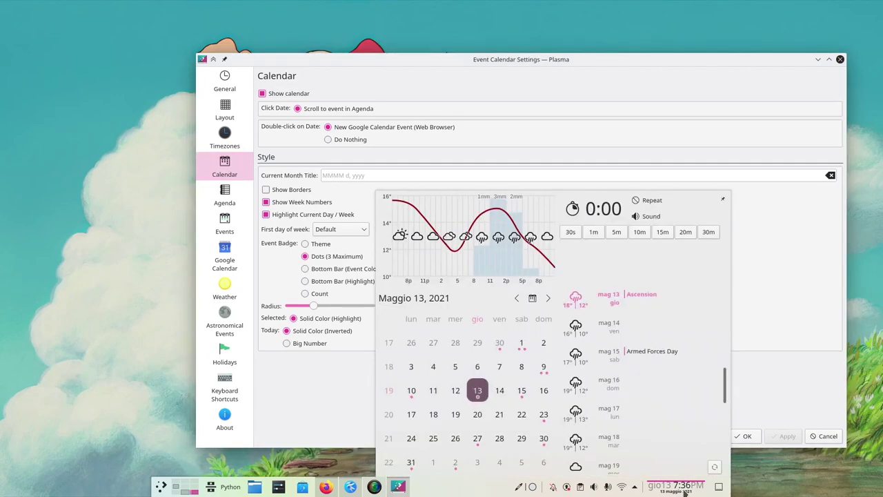
left_click(685, 489)
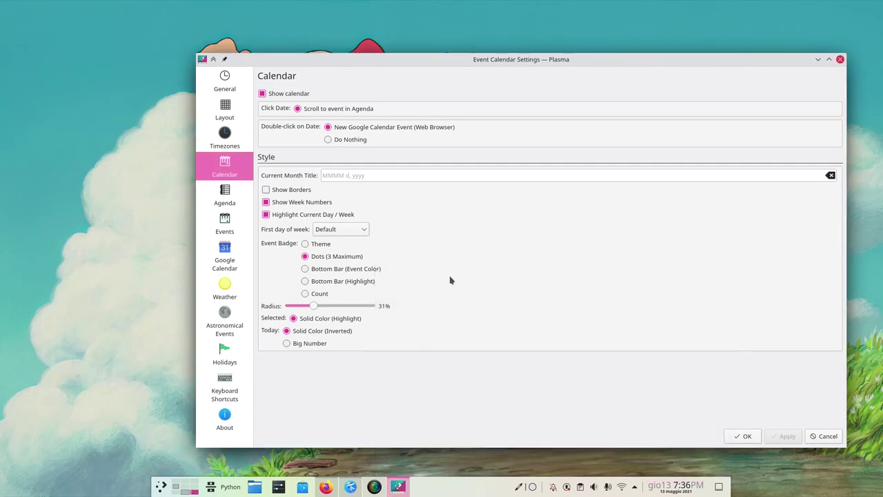
left_click(225, 223)
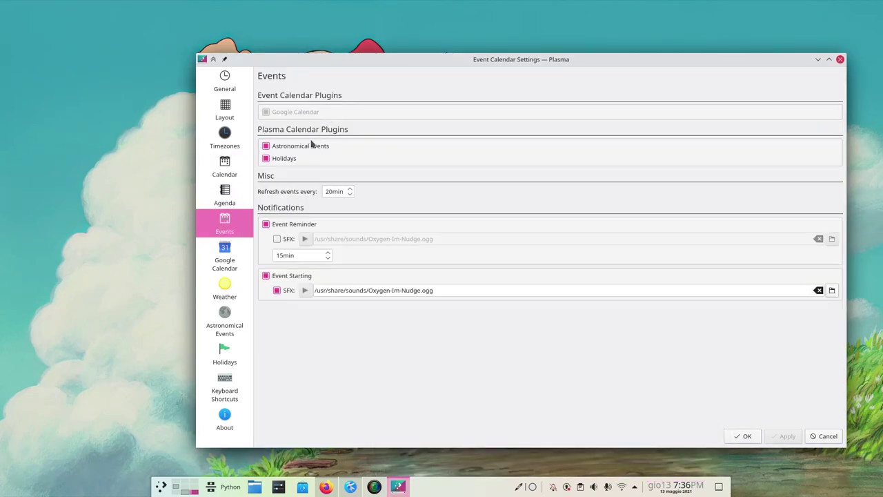
- Make event reminders play the Oxygen-Im-Nudge sound, then reposition and minimize the settings window
left_click(286, 239)
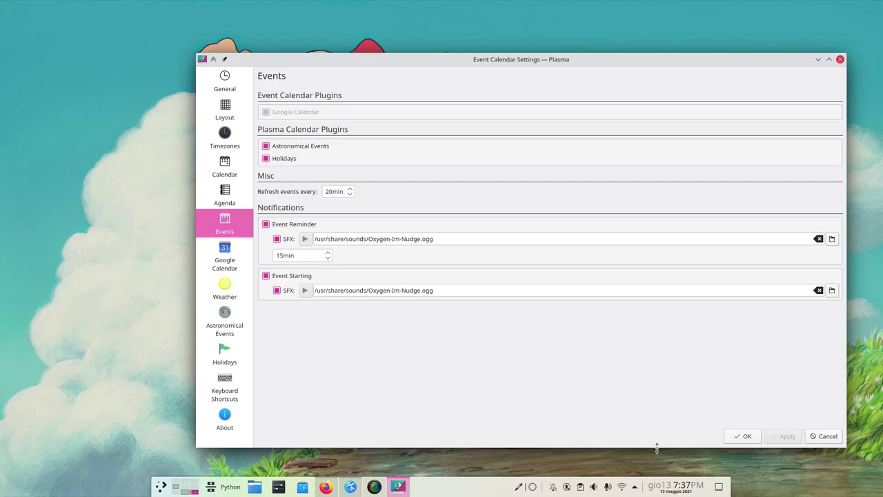
left_click_drag(657, 448, 654, 462)
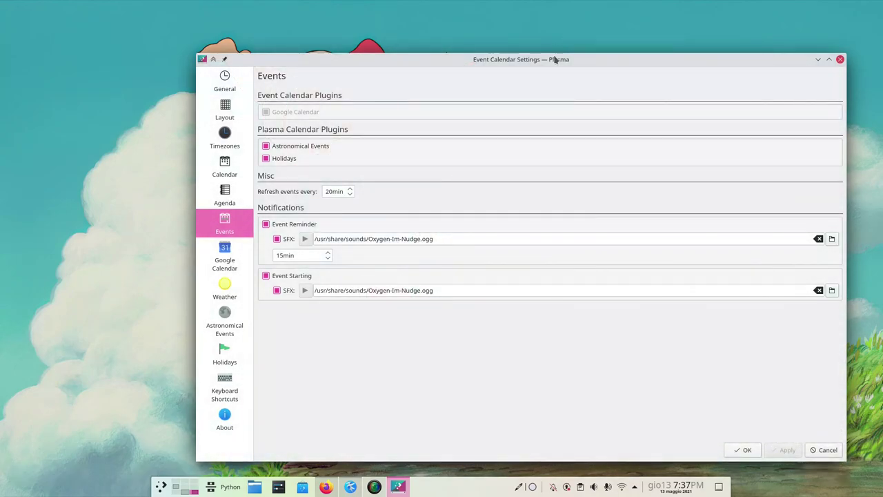
left_click_drag(555, 60, 498, 36)
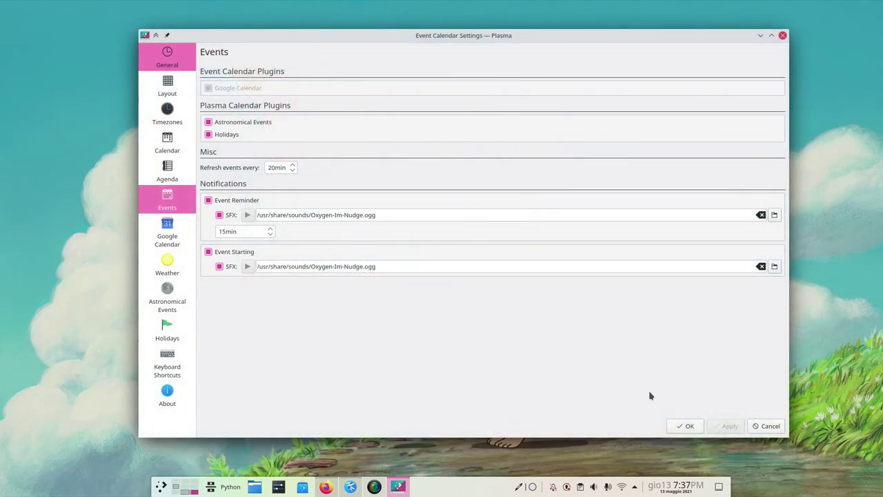
left_click(678, 487)
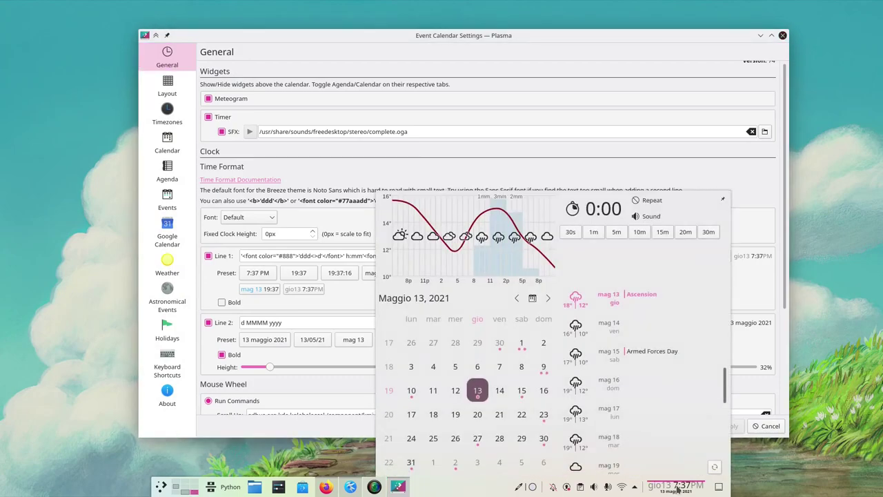
left_click(759, 36)
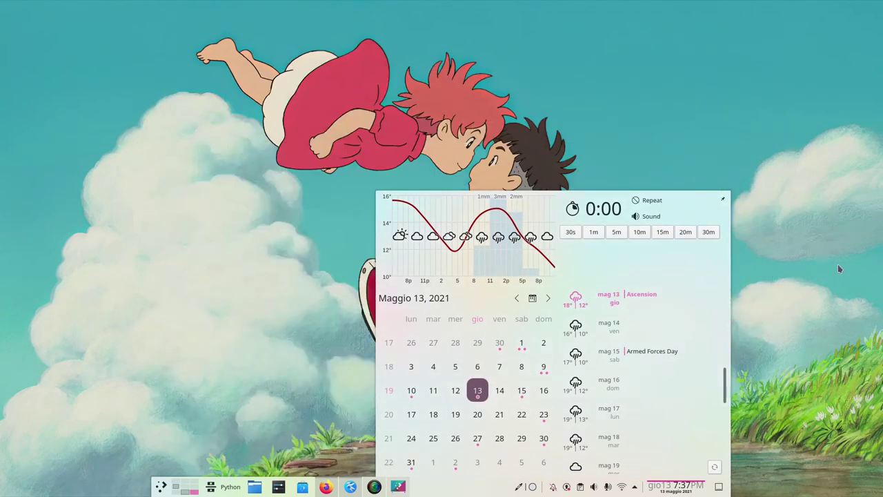